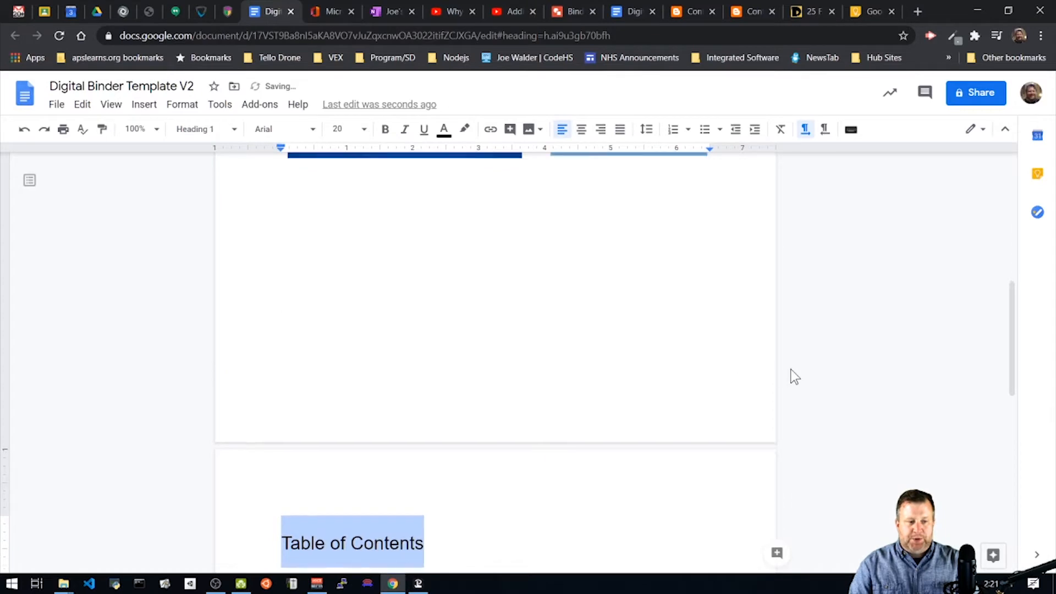
Insert a table of contents with page numbers on a new line below the "Table of Contents" heading
{"action": "key", "text": "Right"}
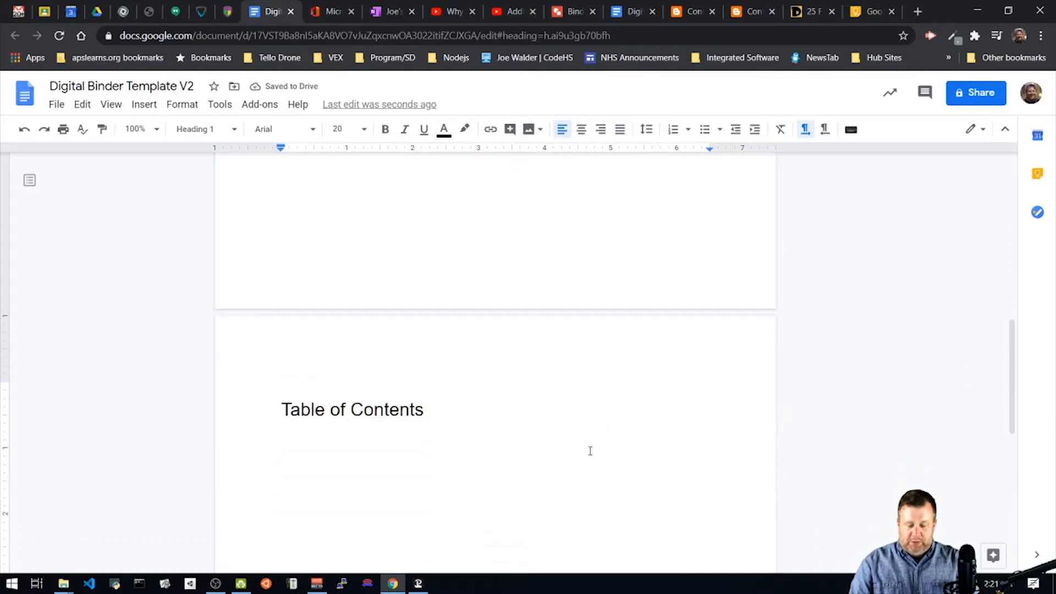
{"action": "key", "text": "Return"}
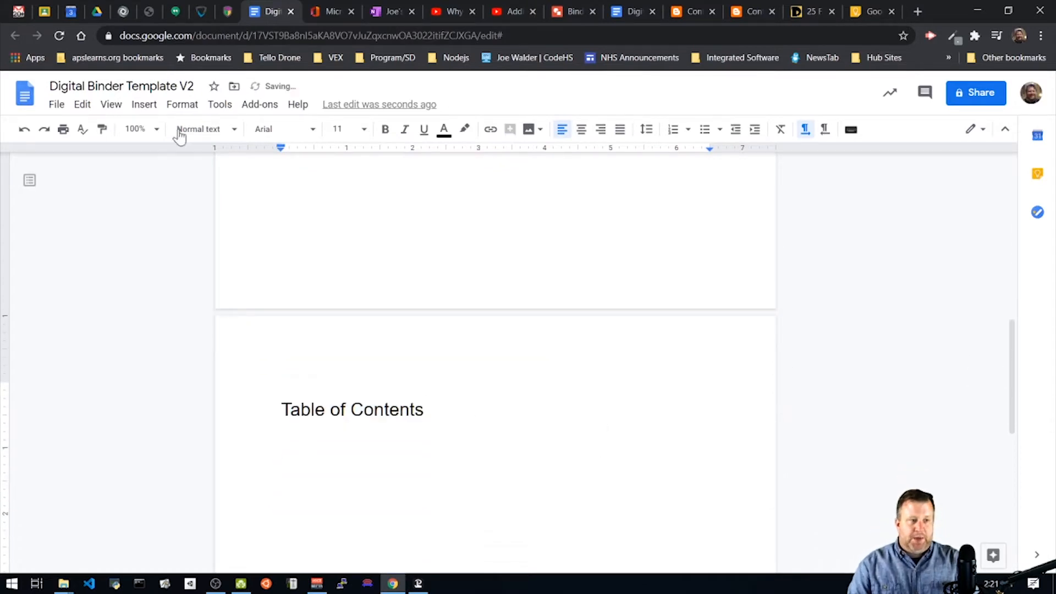
{"action": "left_click", "coordinate": [144, 105]}
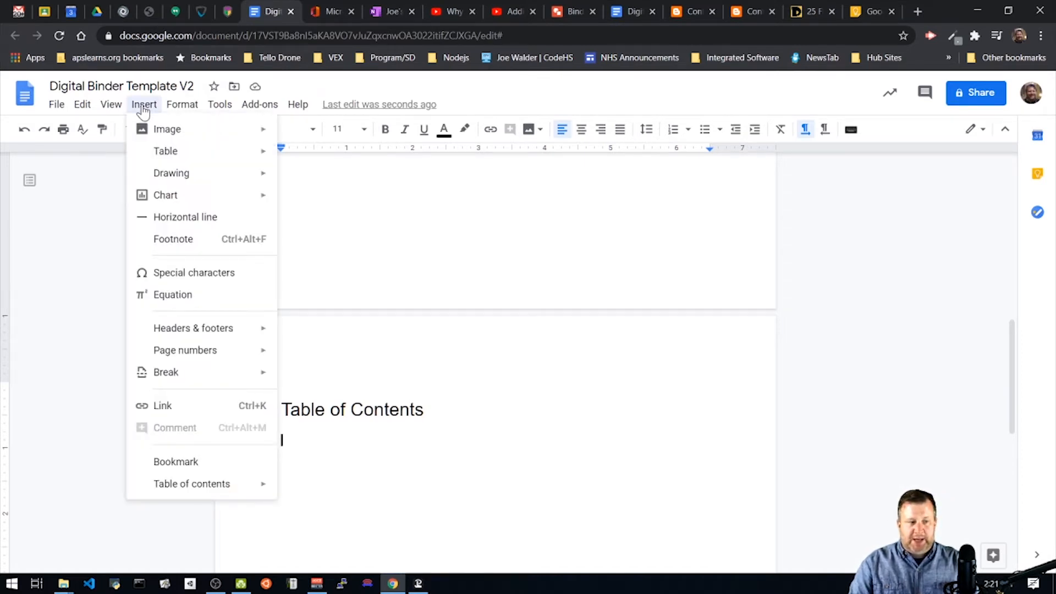
{"action": "mouse_move", "coordinate": [215, 491]}
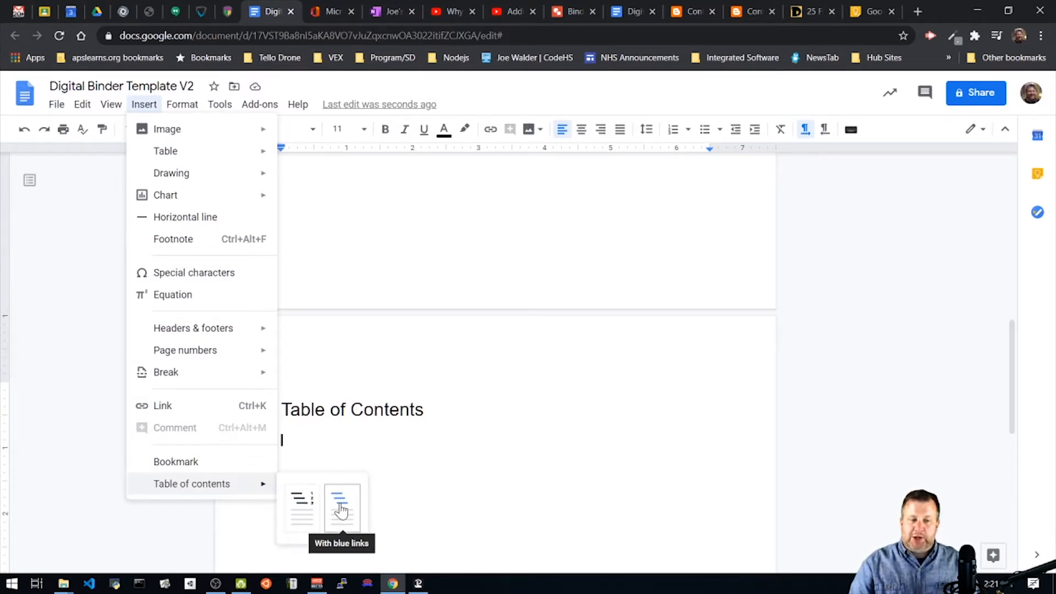
{"action": "left_click", "coordinate": [300, 502]}
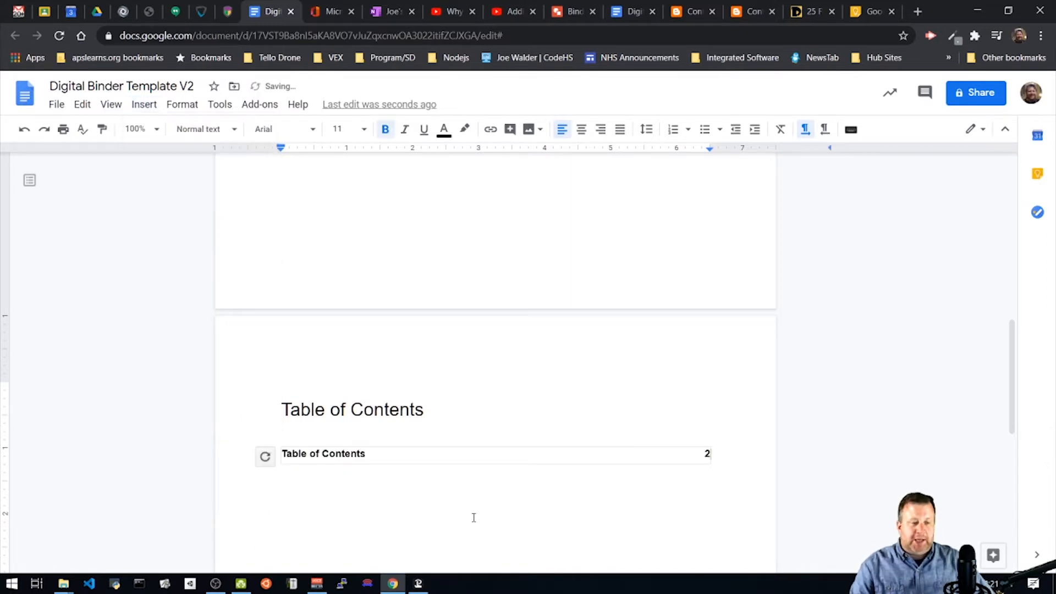
{"action": "left_click", "coordinate": [305, 454]}
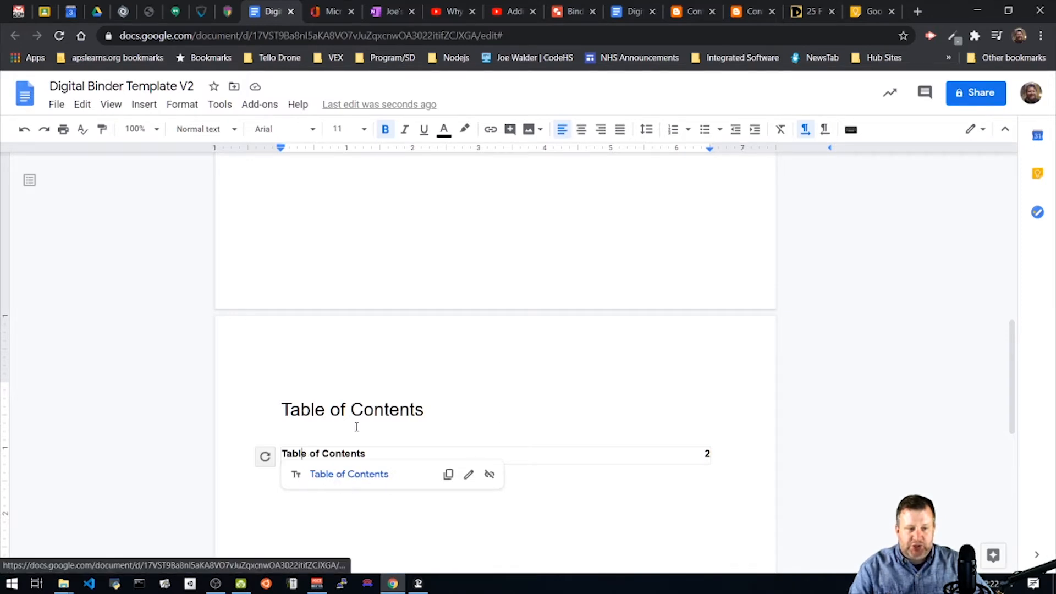
Add a new page after the table of contents with the title "HOW TO USE THIS BINDER" in Heading 1 style
{"action": "left_click", "coordinate": [694, 471]}
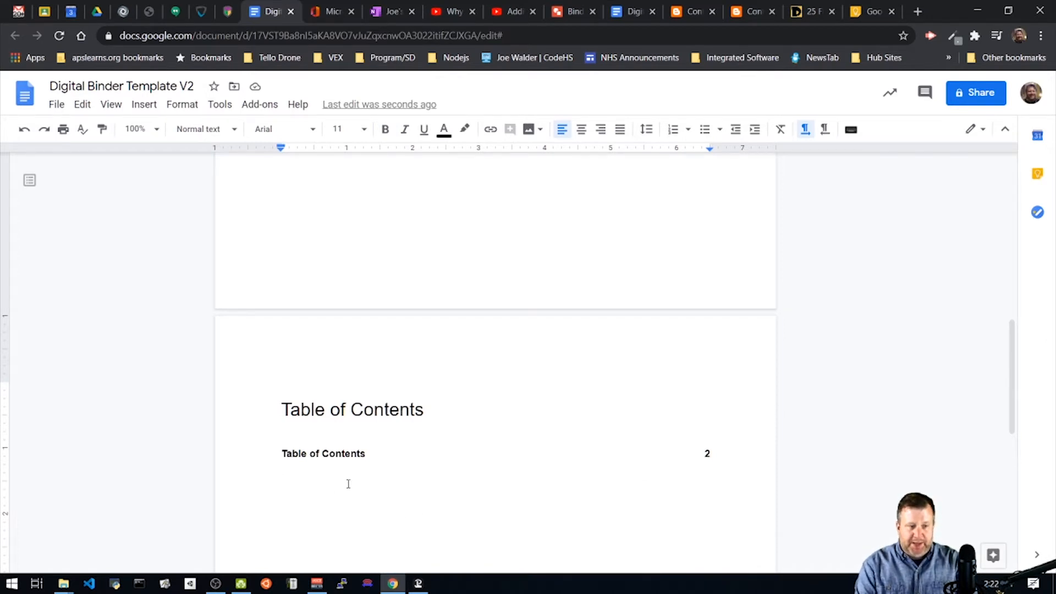
{"action": "key", "text": "ctrl+Return"}
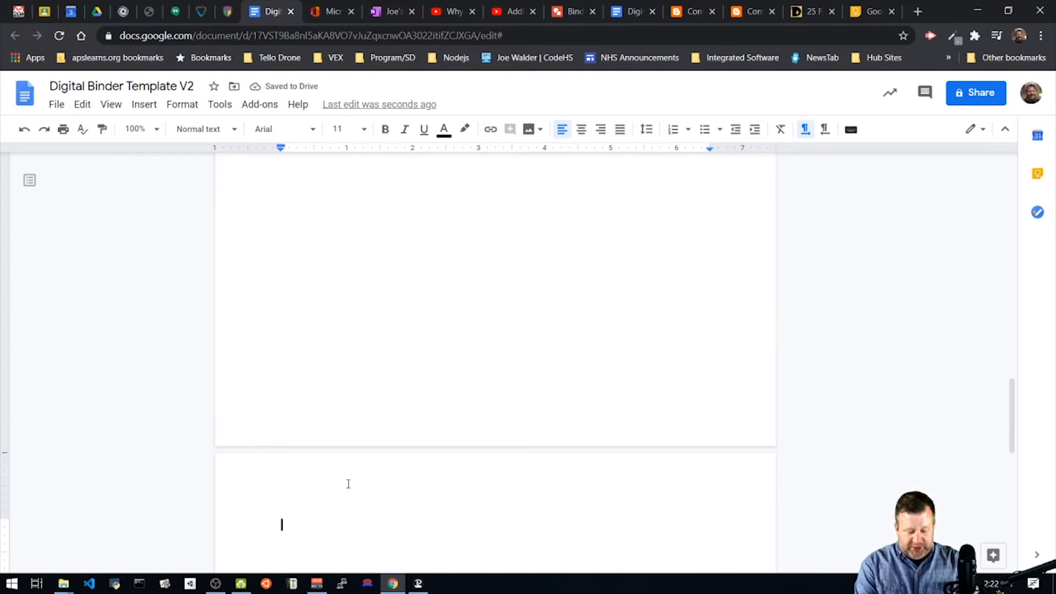
{"action": "type", "text": "HOW"}
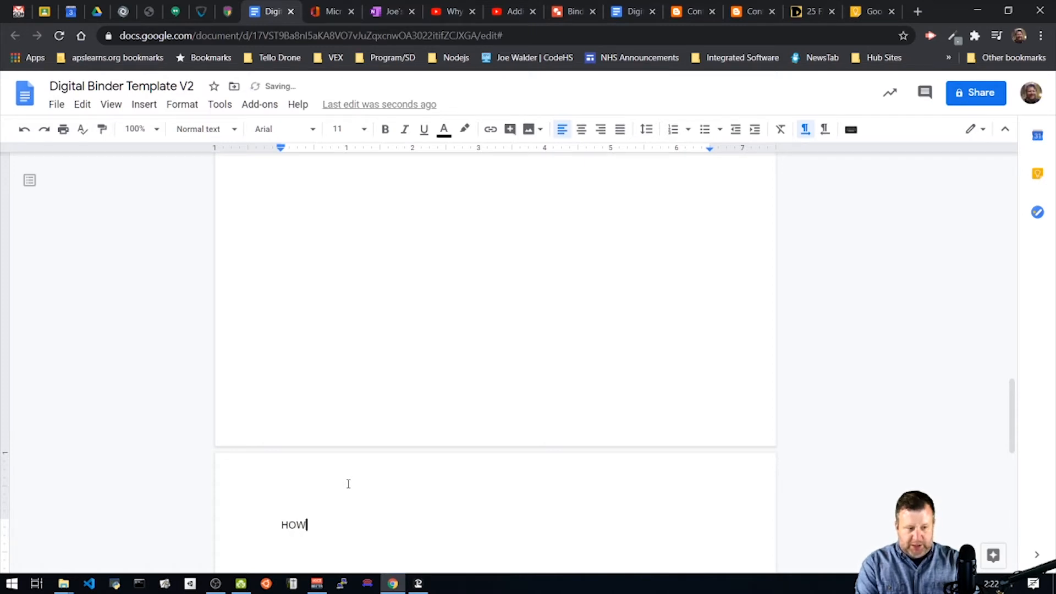
{"action": "type", "text": " TO USE THIS BINDER"}
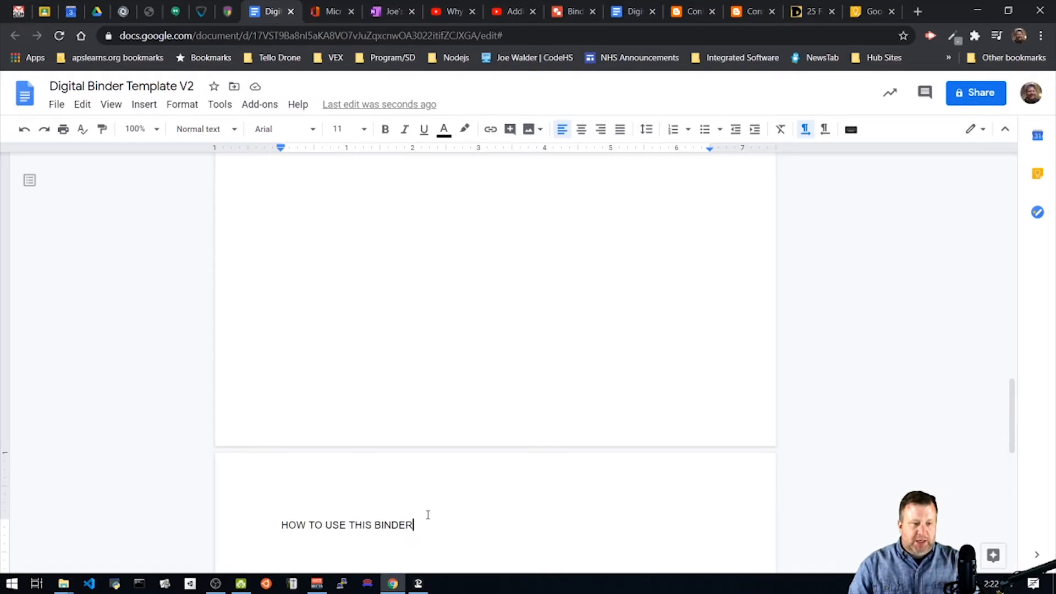
{"action": "left_click_drag", "start_coordinate": [415, 525], "coordinate": [290, 525]}
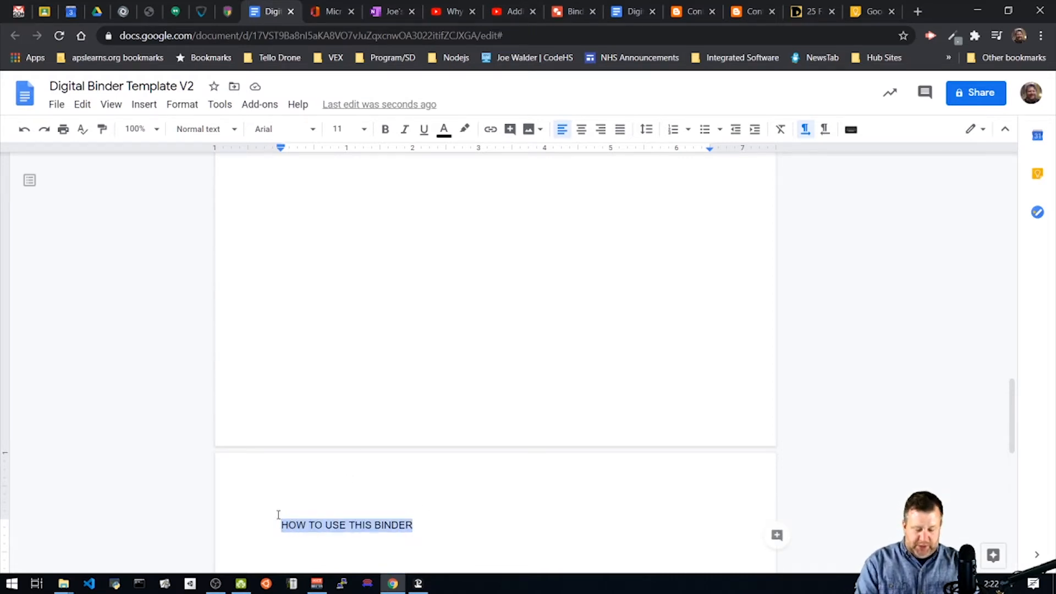
{"action": "left_click", "coordinate": [187, 130]}
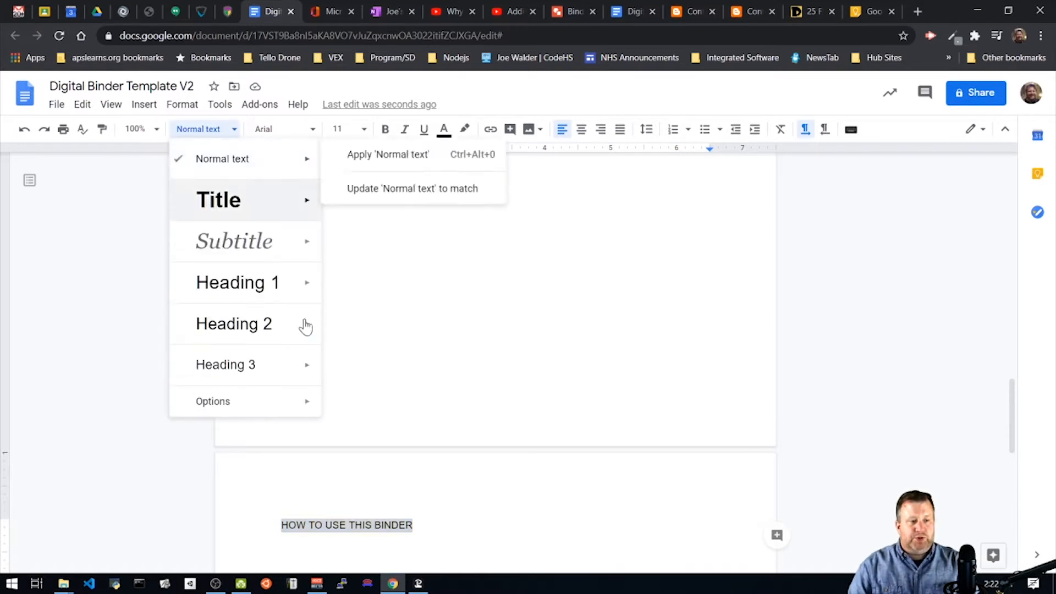
{"action": "left_click", "coordinate": [239, 295]}
{"action": "left_click", "coordinate": [528, 542]}
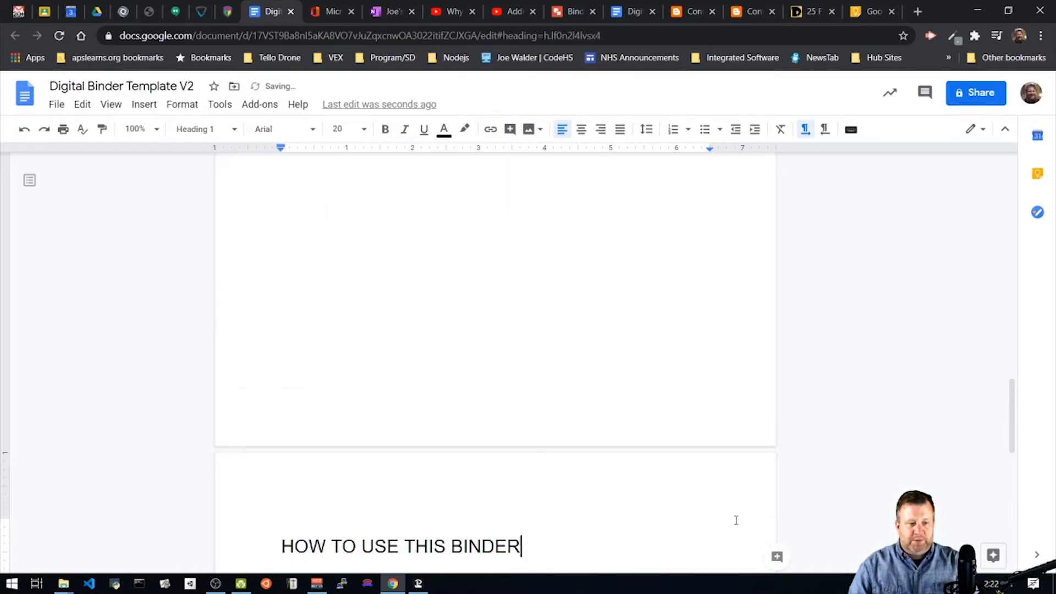
Add another page after the "HOW TO USE THIS BINDER" page, titled "Class Notes" in Heading 1 style
{"action": "key", "text": "Return"}
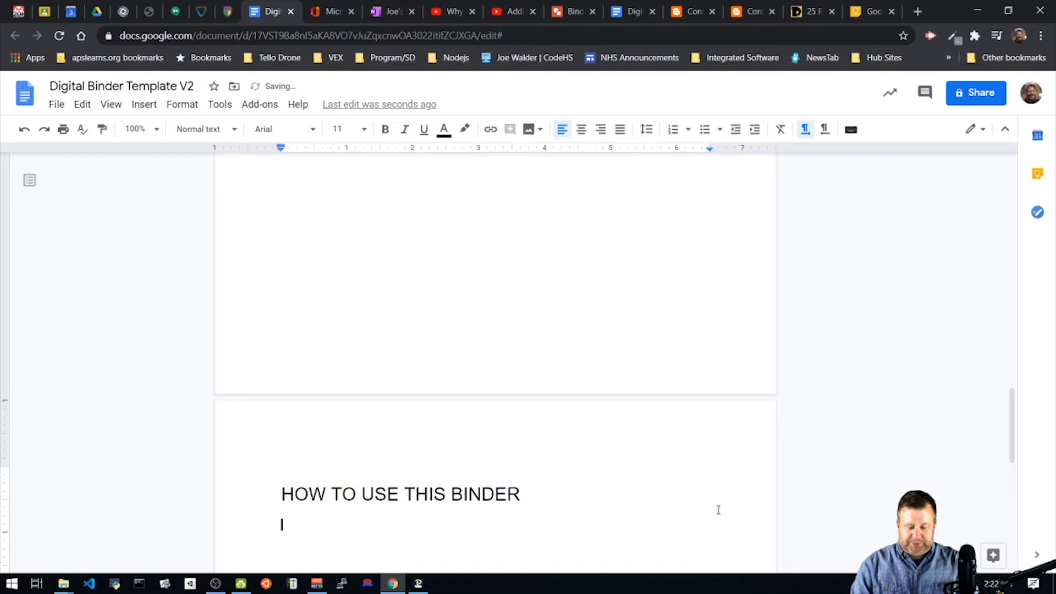
{"action": "key", "text": "ctrl+Return"}
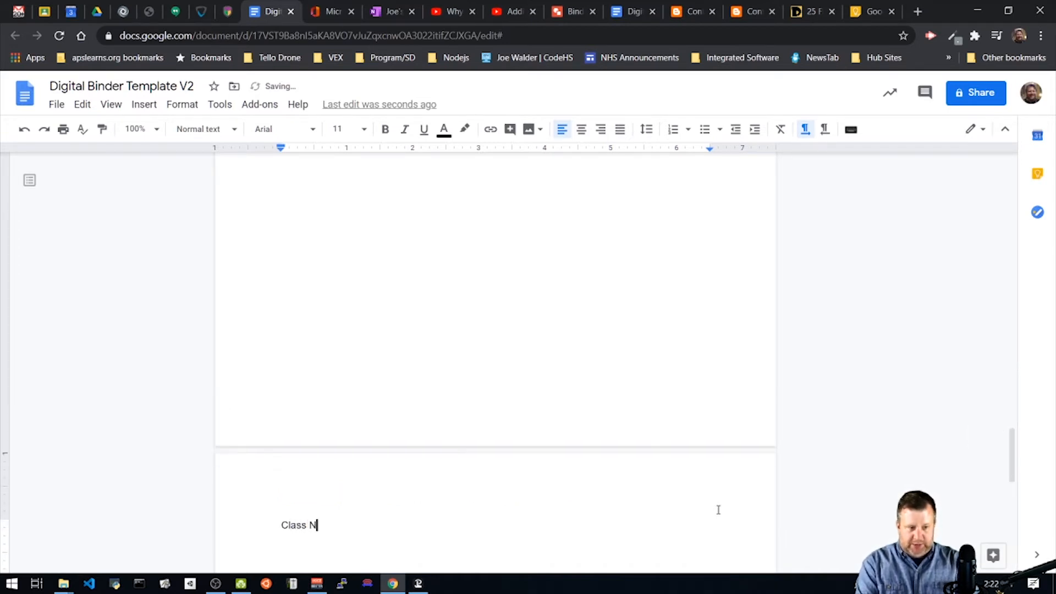
{"action": "left_click_drag", "start_coordinate": [377, 533], "coordinate": [278, 500]}
{"action": "left_click", "coordinate": [202, 131]}
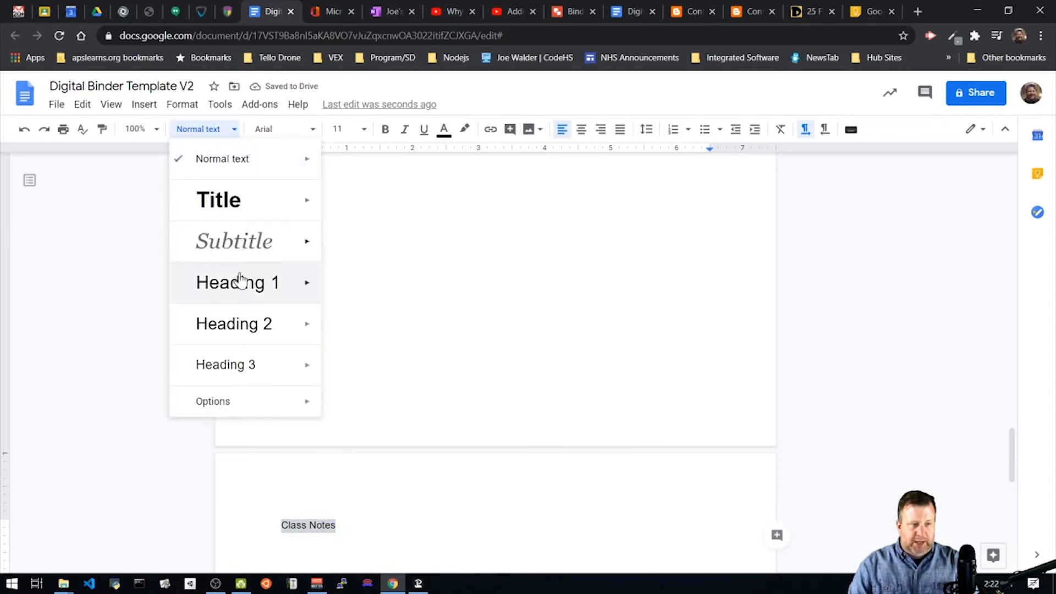
{"action": "left_click", "coordinate": [237, 281]}
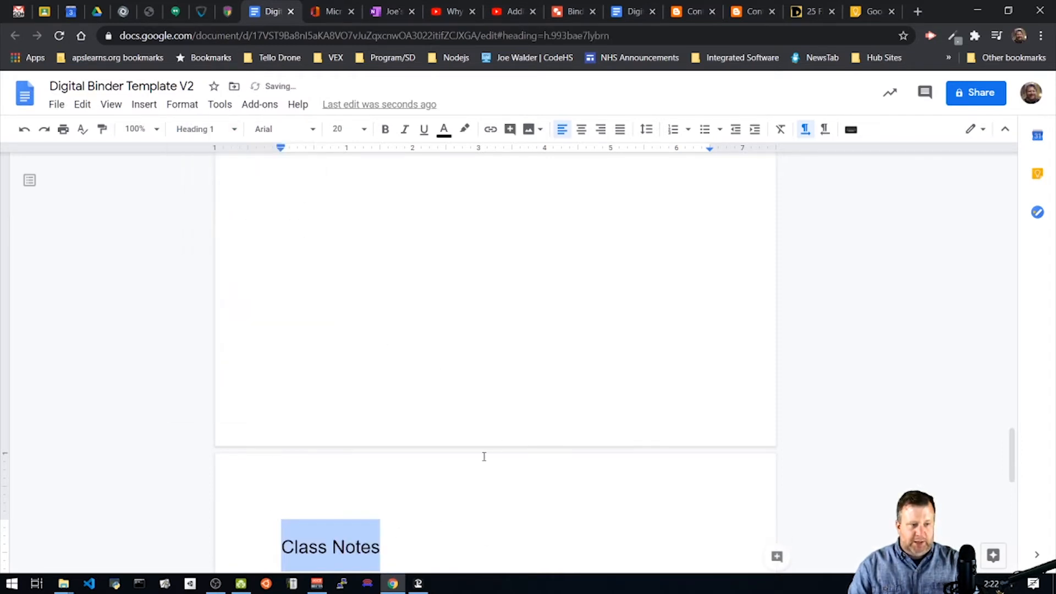
{"action": "left_click", "coordinate": [431, 544]}
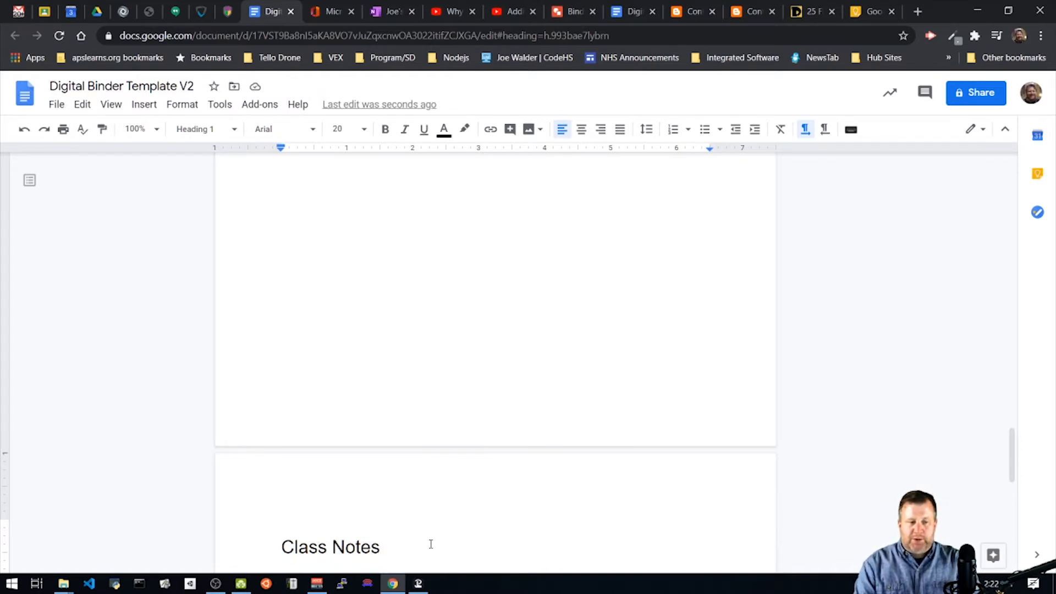
Add a page after the Class Notes page, titled "Projects" in Heading 1 style
{"action": "scroll", "coordinate": [431, 542], "scroll_direction": "down", "scroll_amount": 3}
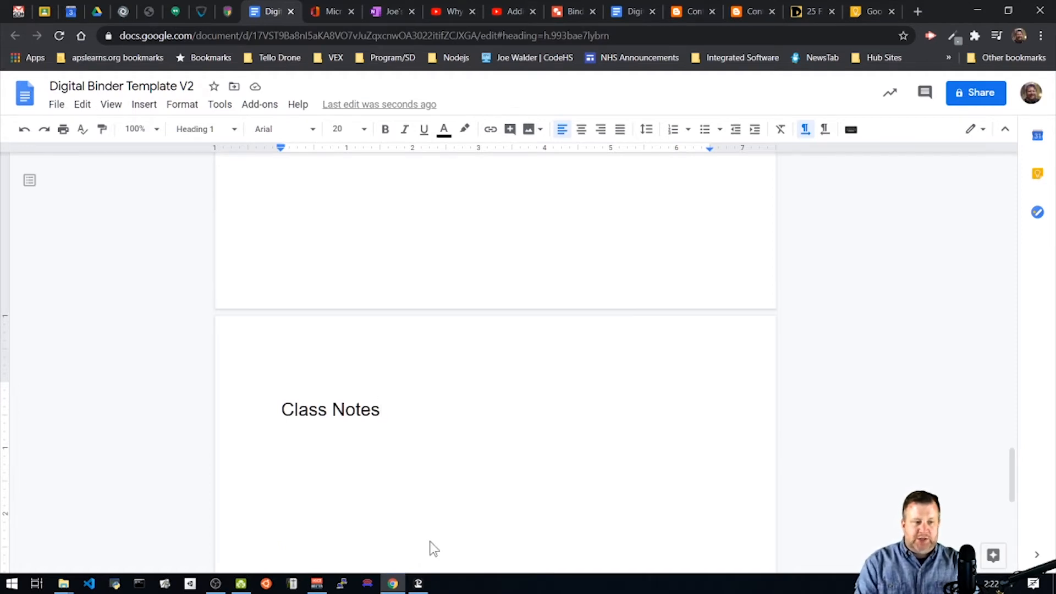
{"action": "key", "text": "Return"}
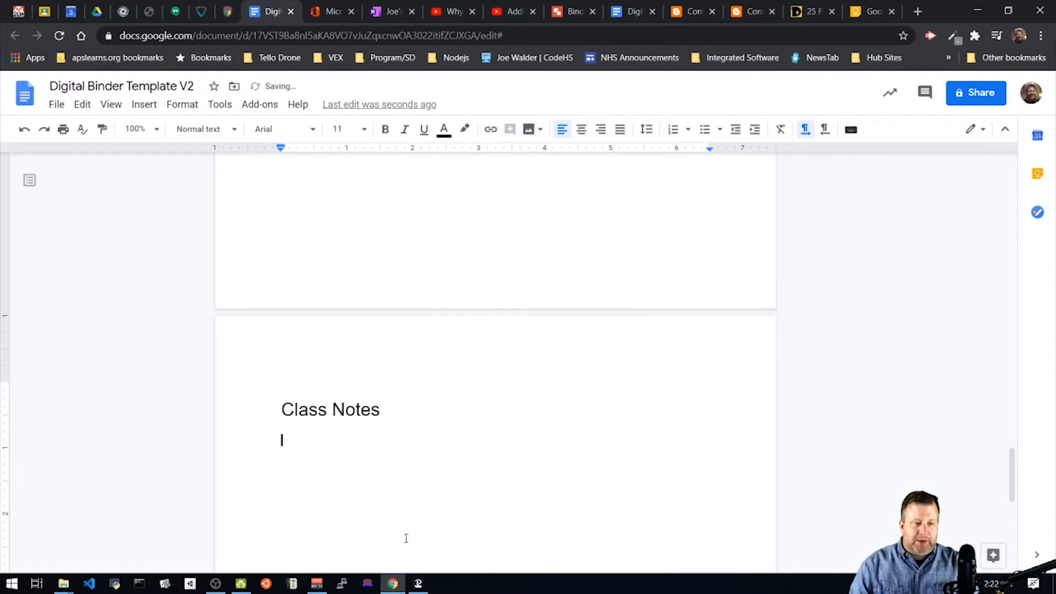
{"action": "key", "text": "ctrl+Return"}
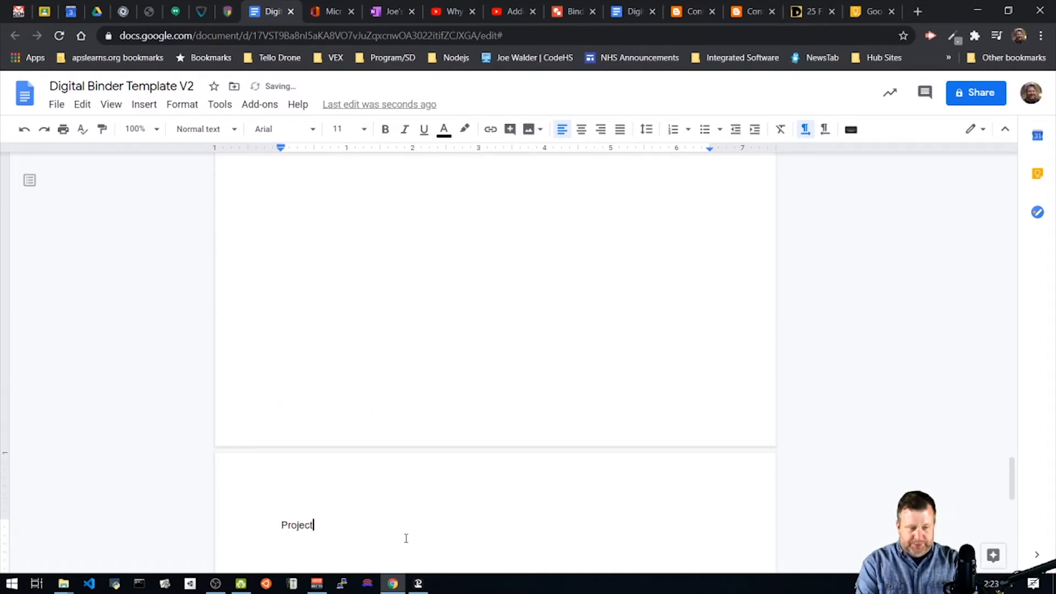
{"action": "double_click", "coordinate": [284, 524]}
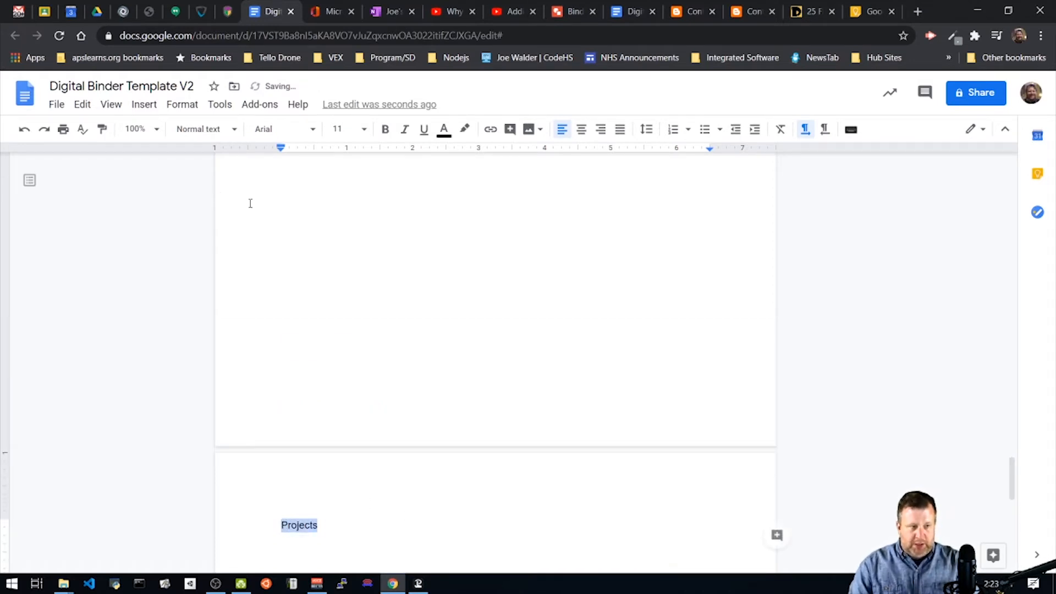
{"action": "left_click", "coordinate": [199, 130]}
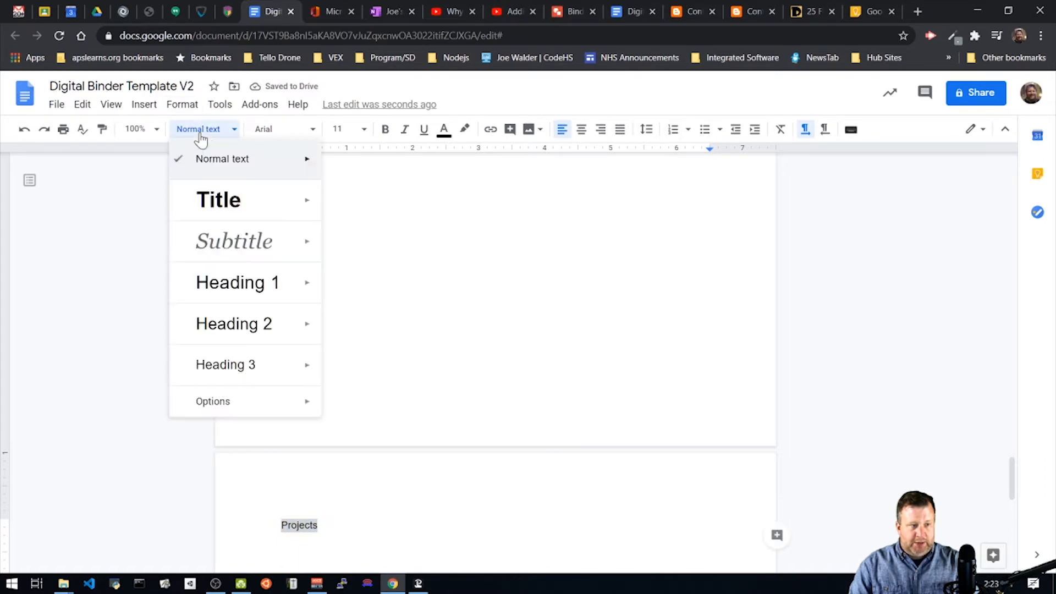
{"action": "left_click", "coordinate": [232, 291]}
Update the table of contents on page 2 to include the newly added headings
{"action": "scroll", "coordinate": [550, 456], "scroll_direction": "up", "scroll_amount": 15}
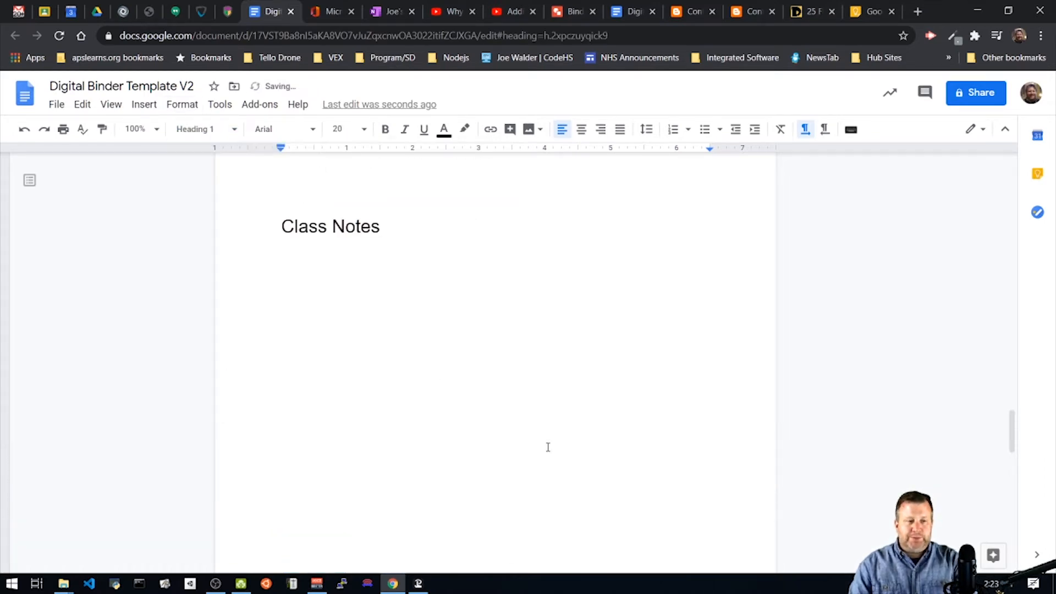
{"action": "scroll", "coordinate": [489, 443], "scroll_direction": "up", "scroll_amount": 4}
{"action": "scroll", "coordinate": [478, 447], "scroll_direction": "down", "scroll_amount": 4}
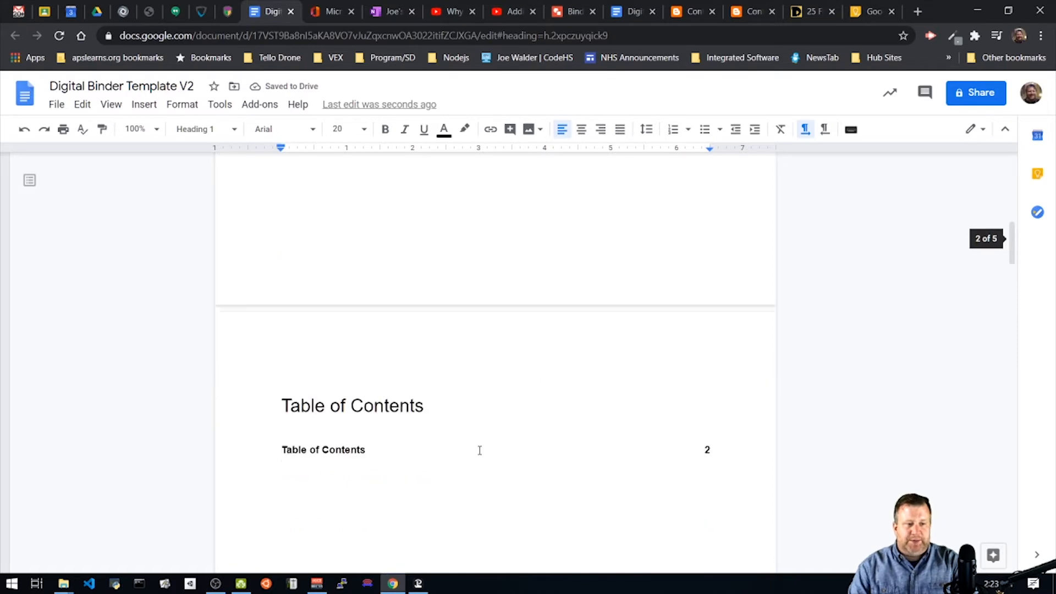
{"action": "left_click", "coordinate": [360, 318]}
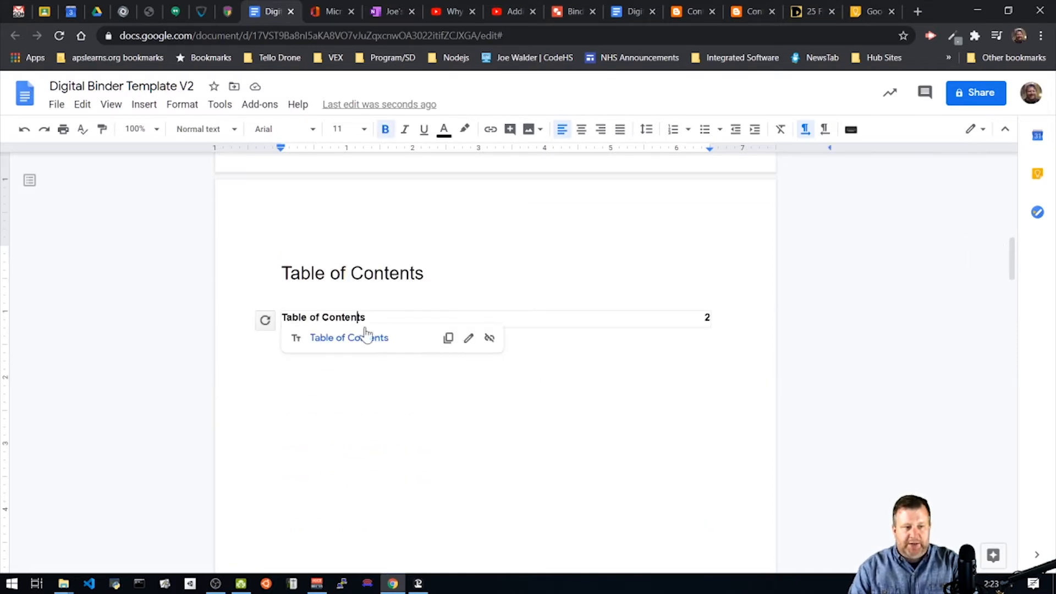
{"action": "left_click", "coordinate": [264, 320]}
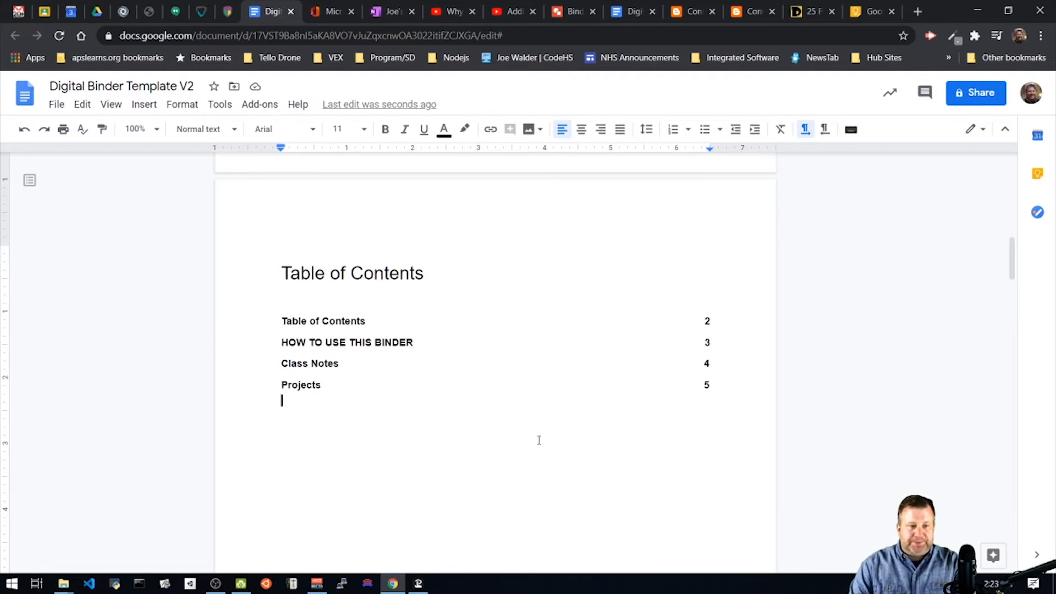
Link the red Table of Contents box on the cover page to the "Table of Contents" heading
{"action": "scroll", "coordinate": [503, 410], "scroll_direction": "up", "scroll_amount": 10}
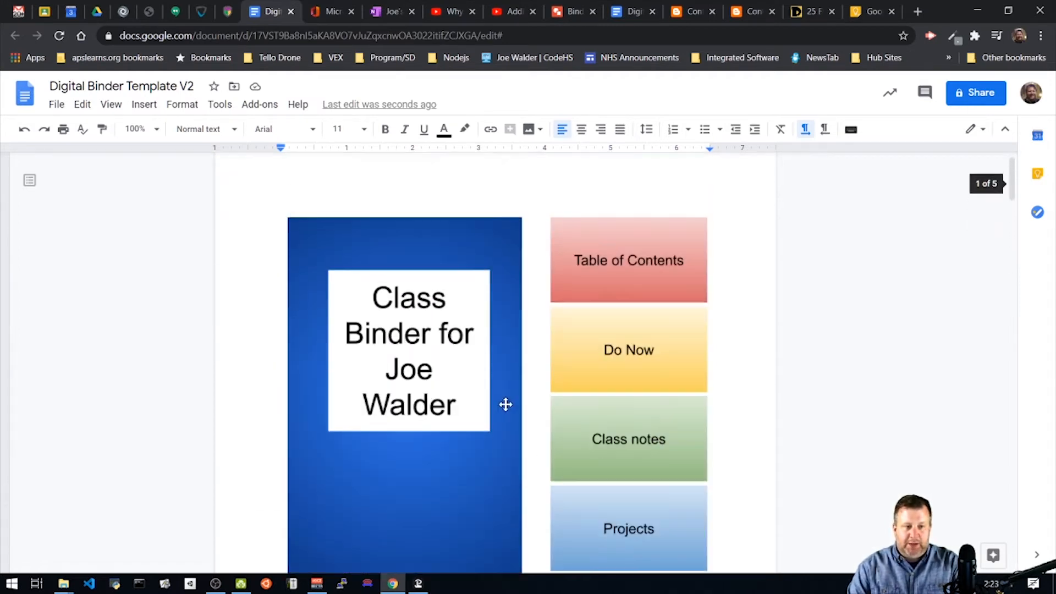
{"action": "left_click", "coordinate": [626, 281]}
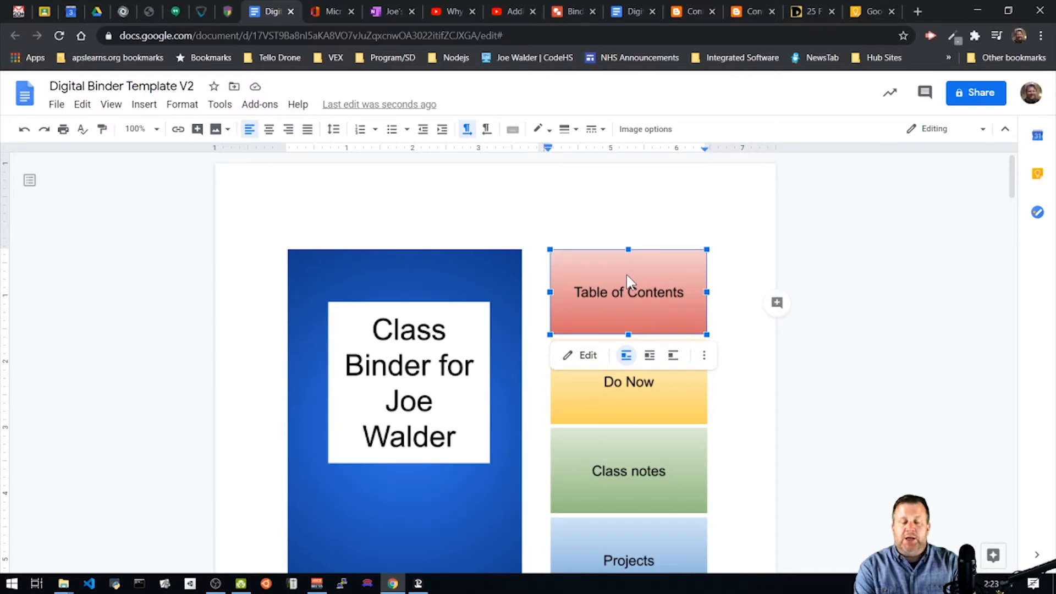
{"action": "key", "text": "ctrl+k"}
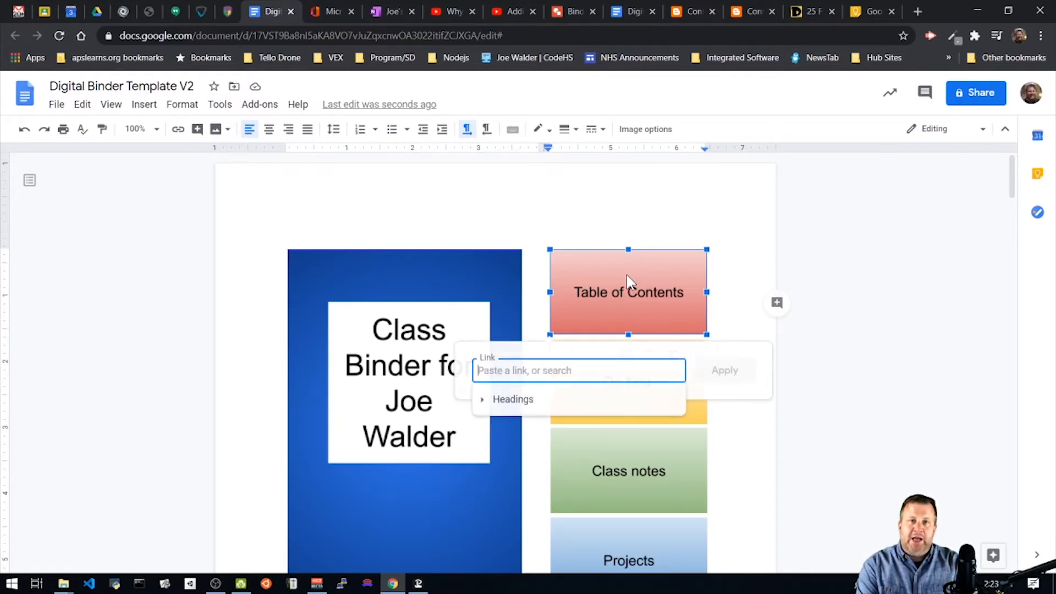
{"action": "left_click", "coordinate": [513, 400]}
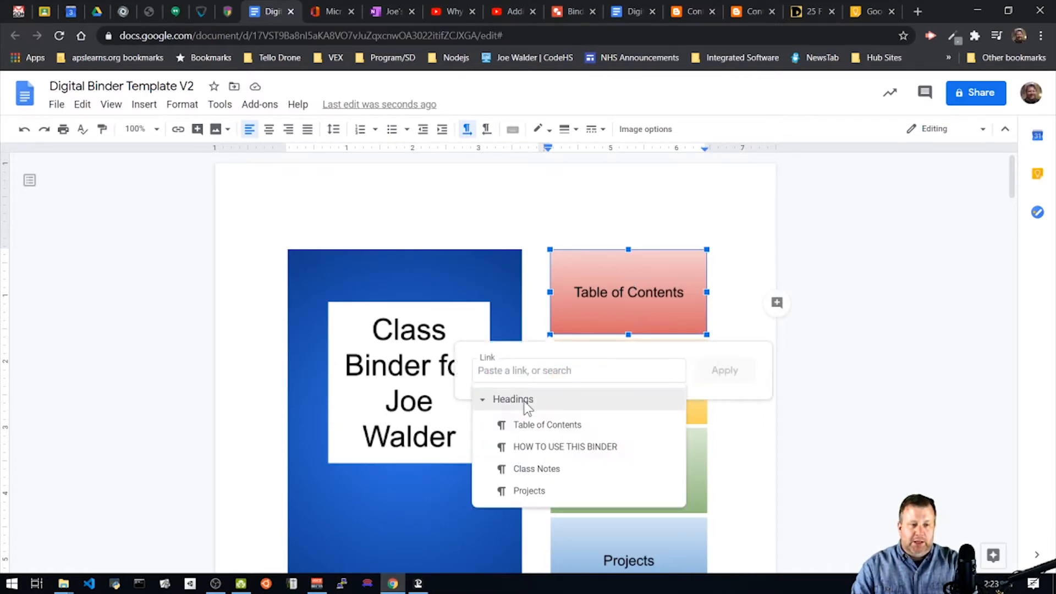
{"action": "left_click", "coordinate": [548, 425]}
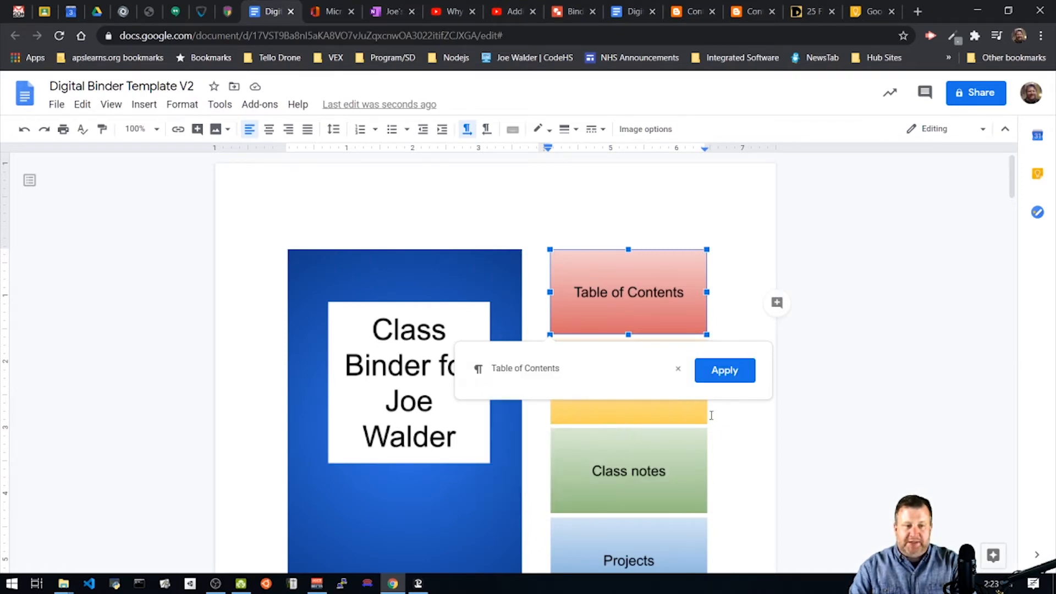
{"action": "left_click", "coordinate": [730, 373]}
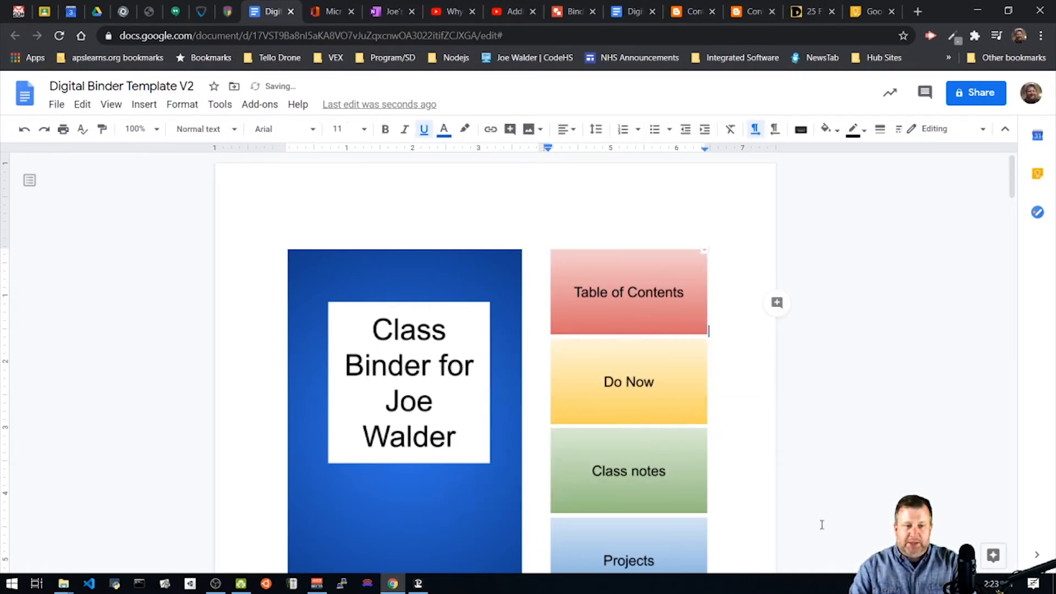
{"action": "left_click", "coordinate": [640, 409]}
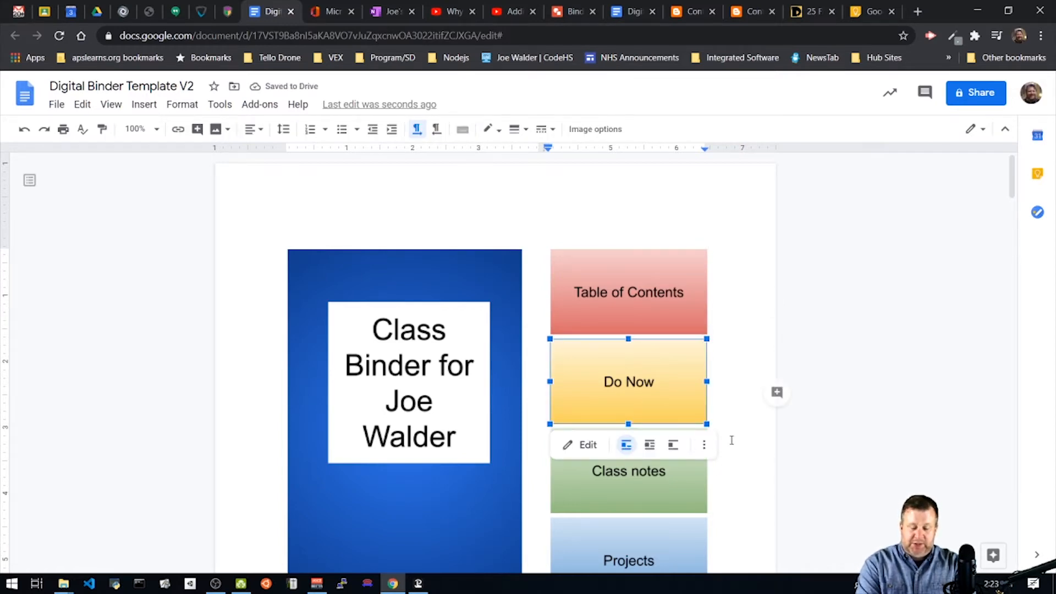
{"action": "key", "text": "ctrl+k"}
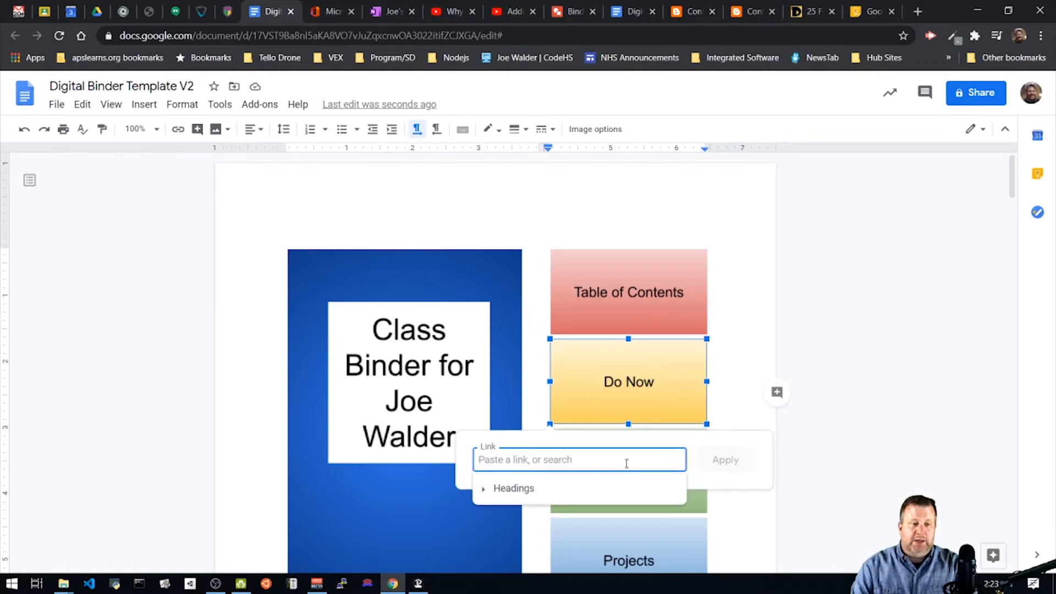
{"action": "left_click", "coordinate": [572, 490]}
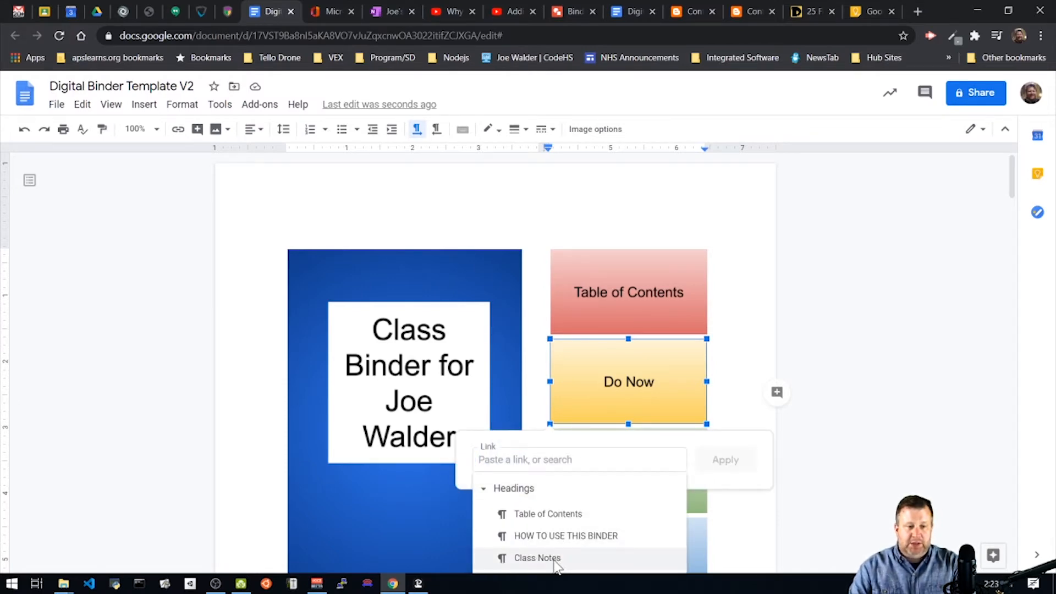
{"action": "scroll", "coordinate": [609, 517], "scroll_direction": "down", "scroll_amount": 1}
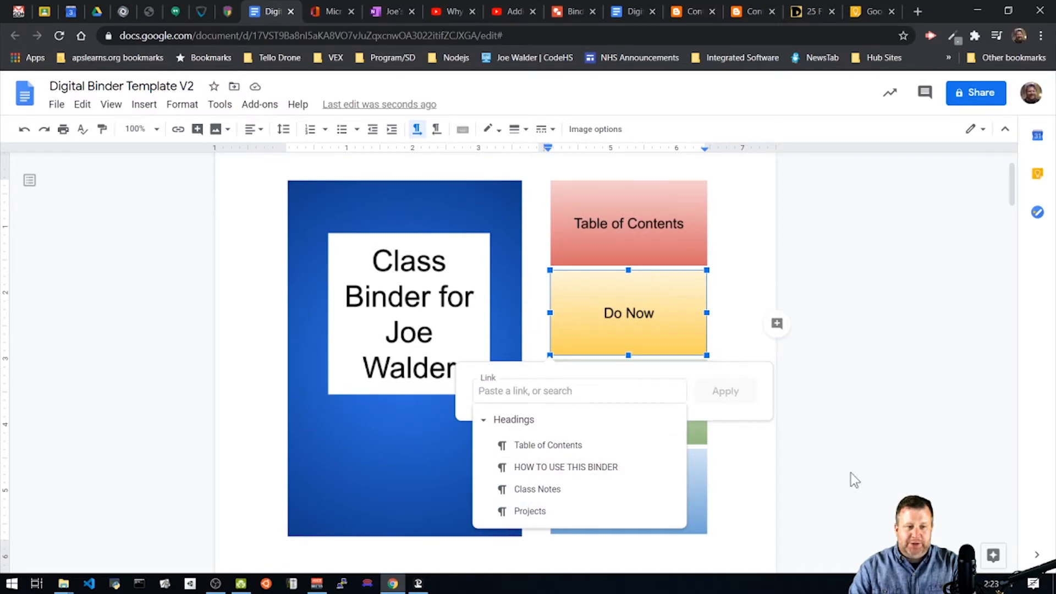
{"action": "left_click", "coordinate": [863, 466]}
Insert a page break below the "HOW TO USE THIS BINDER" heading and enter "Do Now" on the new page
{"action": "scroll", "coordinate": [861, 464], "scroll_direction": "down", "scroll_amount": 5}
{"action": "scroll", "coordinate": [821, 455], "scroll_direction": "down", "scroll_amount": 12}
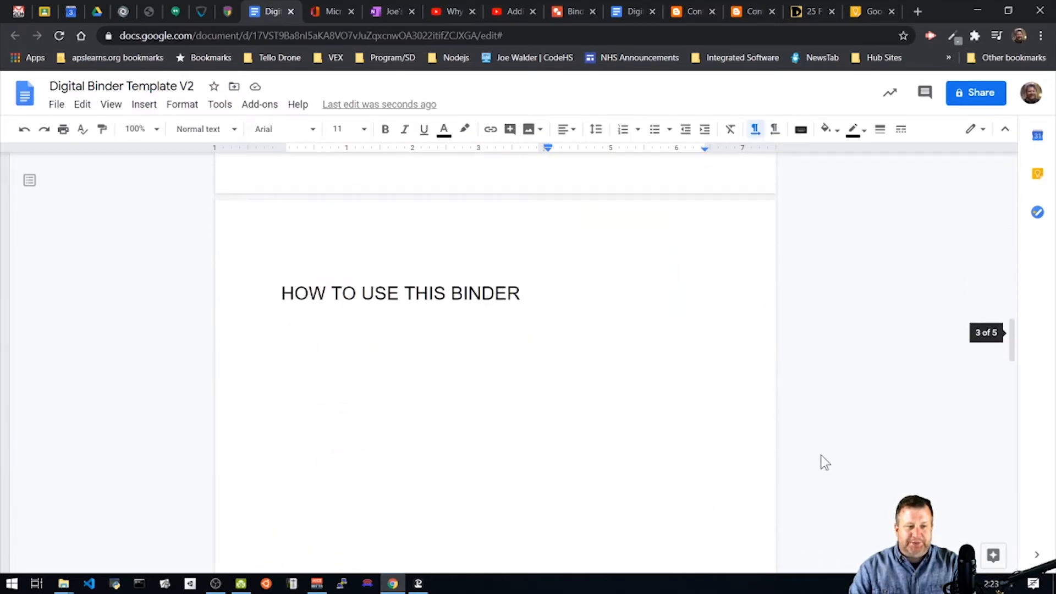
{"action": "scroll", "coordinate": [821, 456], "scroll_direction": "up", "scroll_amount": 4}
{"action": "scroll", "coordinate": [814, 450], "scroll_direction": "down", "scroll_amount": 12}
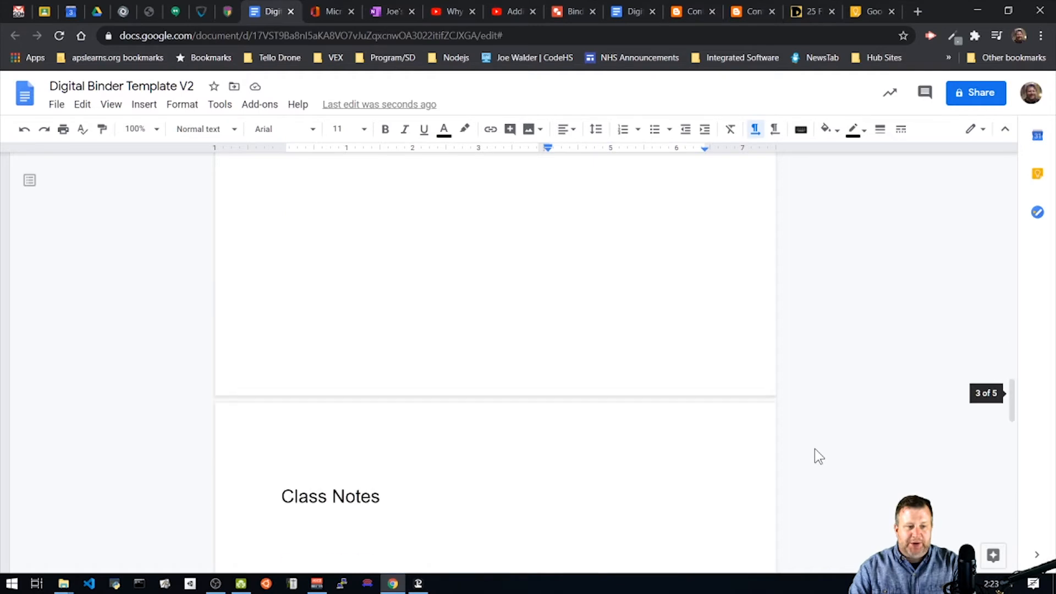
{"action": "scroll", "coordinate": [467, 360], "scroll_direction": "up", "scroll_amount": 5}
{"action": "left_click", "coordinate": [572, 318]}
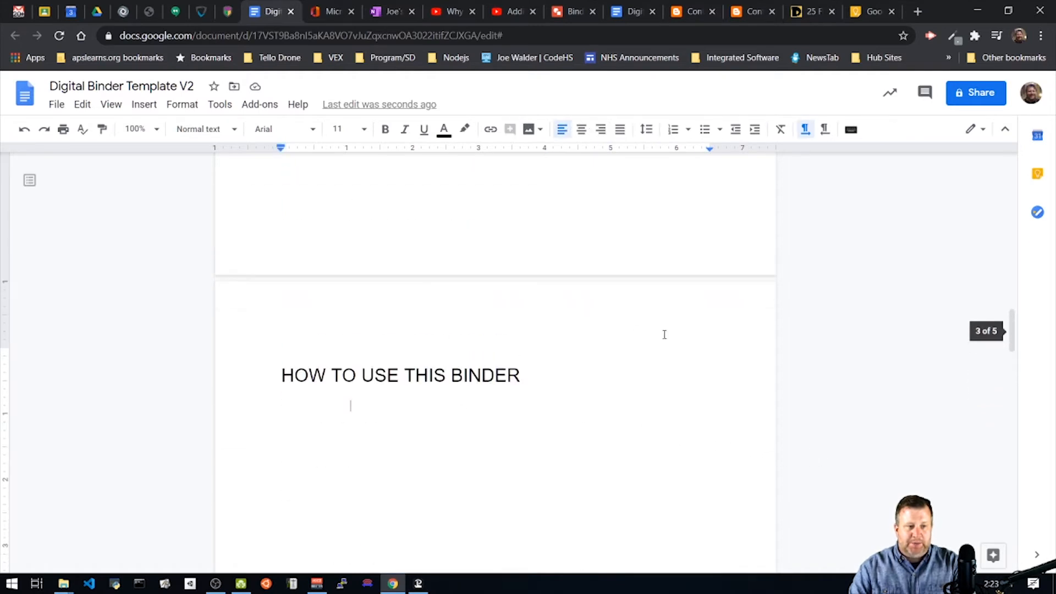
{"action": "key", "text": "BackSpace"}
{"action": "key", "text": "BackSpace"}
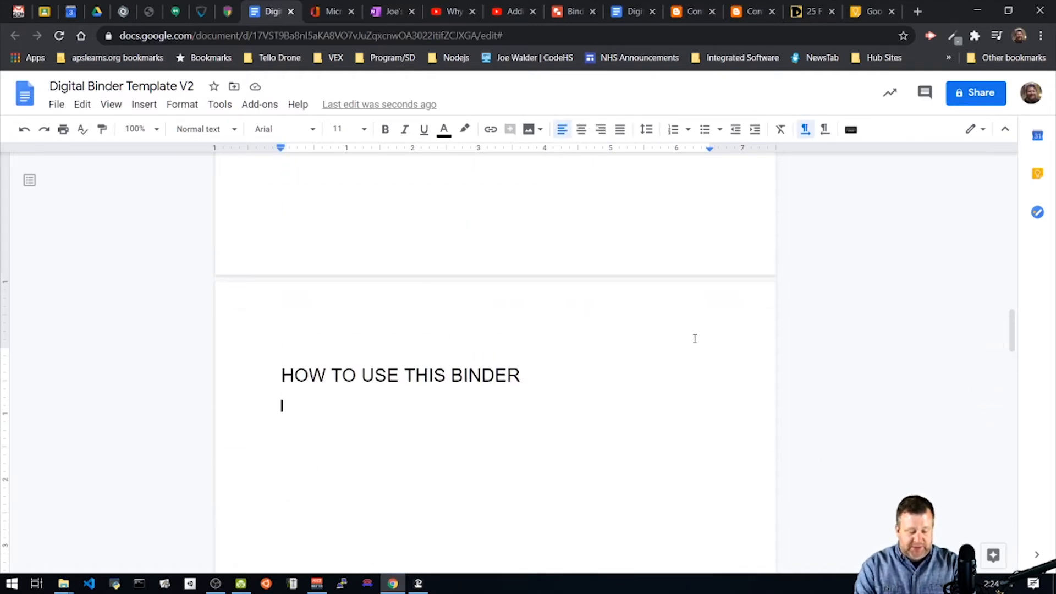
{"action": "key", "text": "ctrl+Return"}
{"action": "type", "text": "D"}
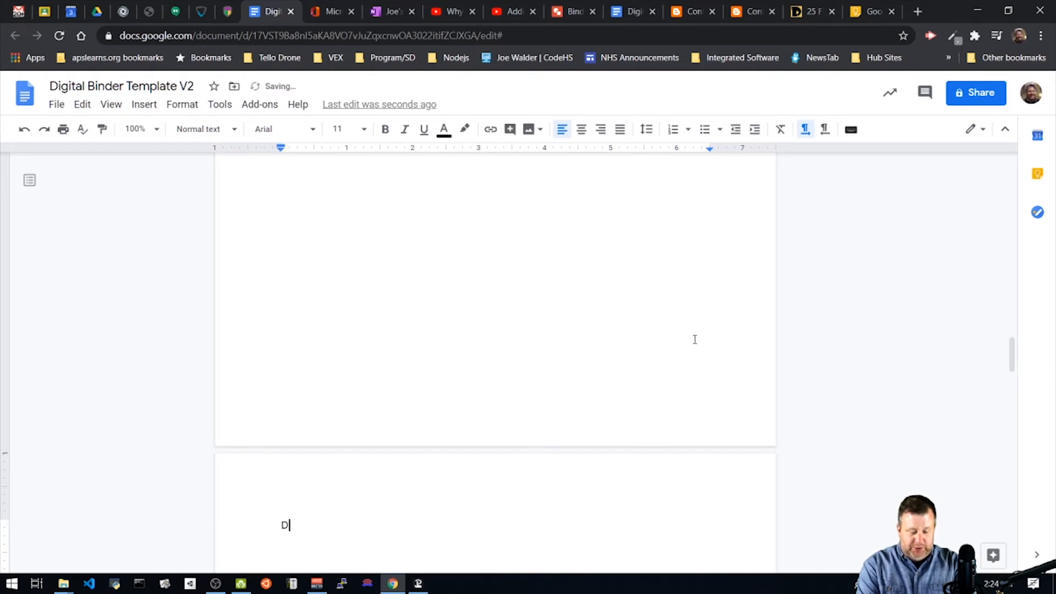
{"action": "type", "text": "o Now"}
Apply the Heading 1 style to the "Do Now" title
{"action": "key", "text": "shift+Left"}
{"action": "key", "text": "shift+Left"}
{"action": "key", "text": "shift+Left"}
{"action": "key", "text": "shift+Left"}
{"action": "key", "text": "shift+Left"}
{"action": "key", "text": "shift+Left"}
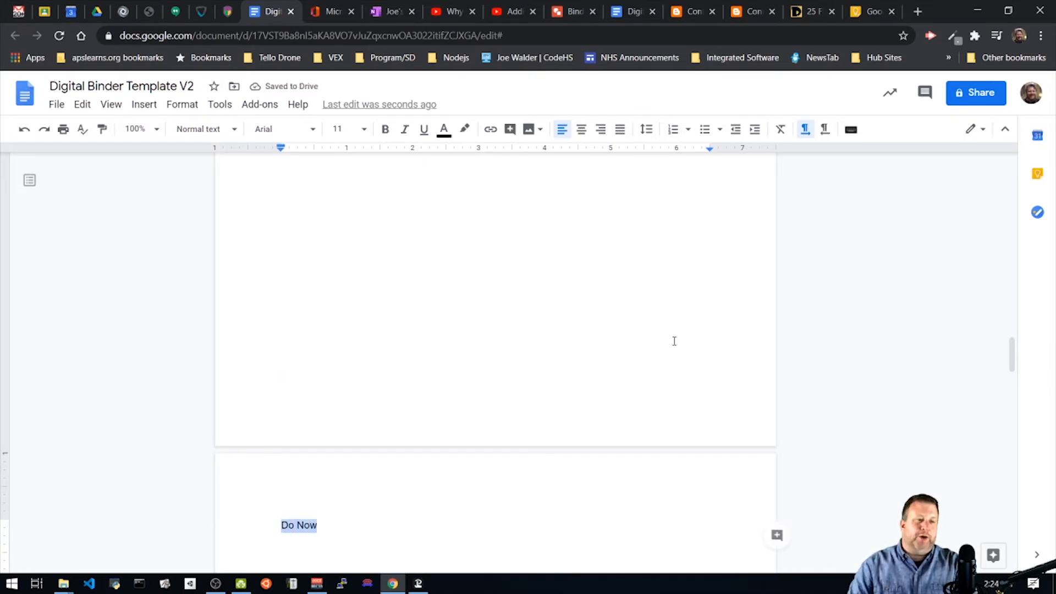
{"action": "left_click", "coordinate": [203, 138]}
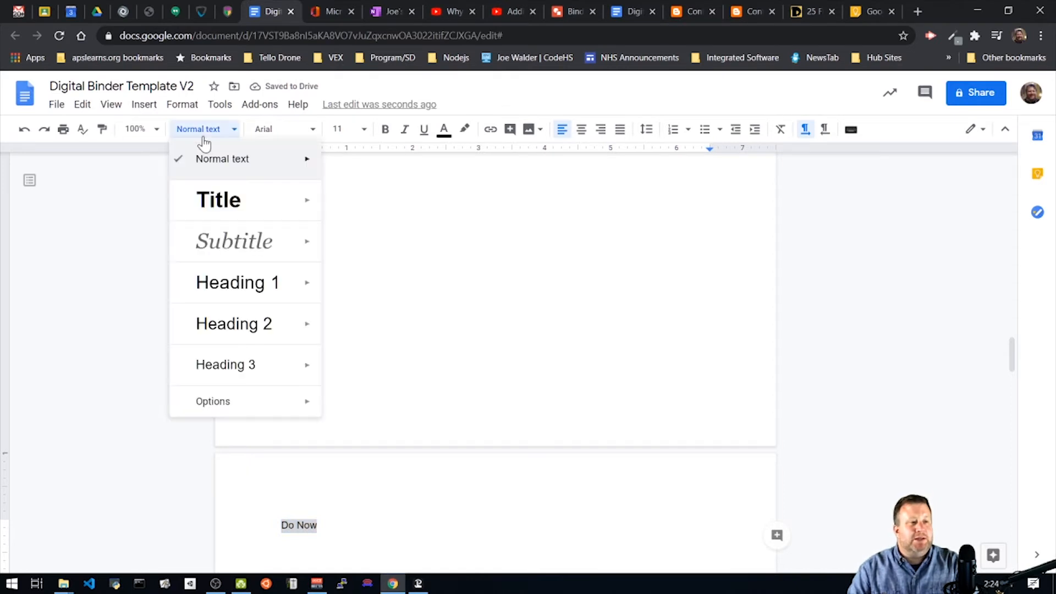
{"action": "left_click", "coordinate": [239, 292]}
Link the yellow Do Now box on the cover page to the "Do Now" heading
{"action": "scroll", "coordinate": [687, 356], "scroll_direction": "up", "scroll_amount": 20}
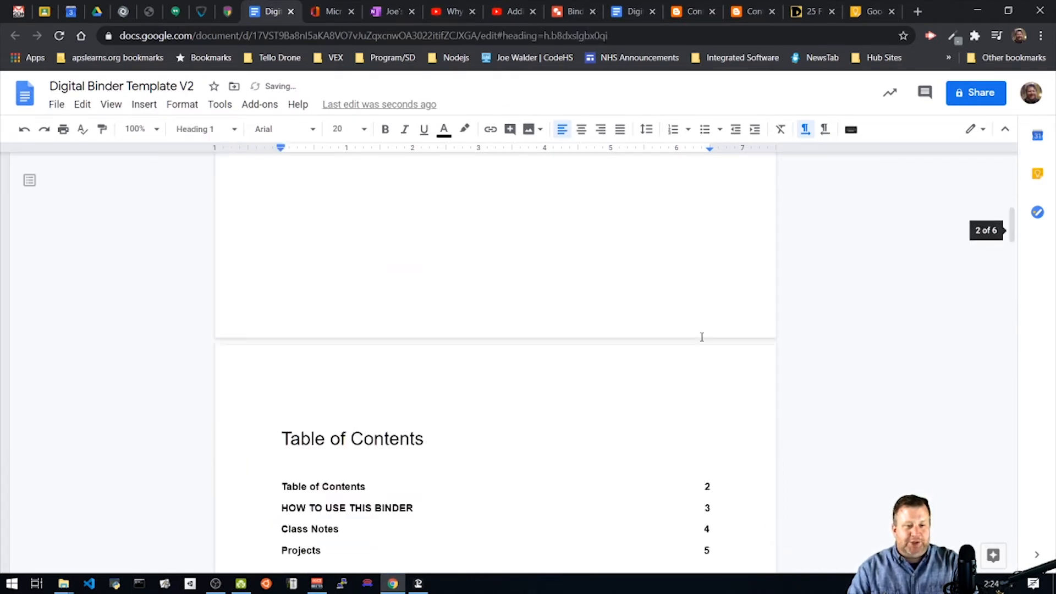
{"action": "left_click", "coordinate": [676, 372]}
{"action": "scroll", "coordinate": [787, 349], "scroll_direction": "down", "scroll_amount": 3}
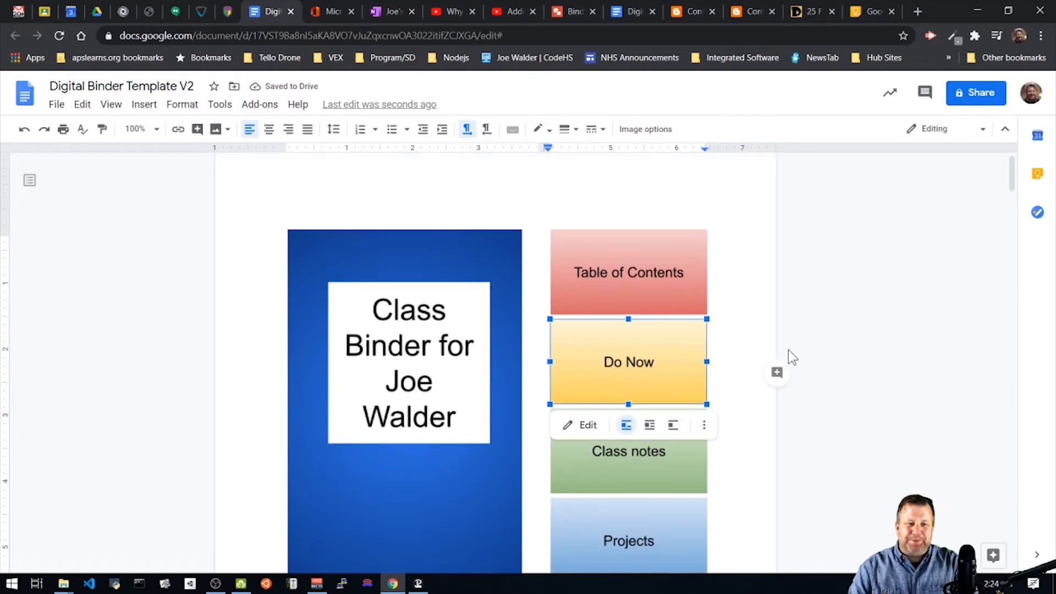
{"action": "key", "text": "ctrl+k"}
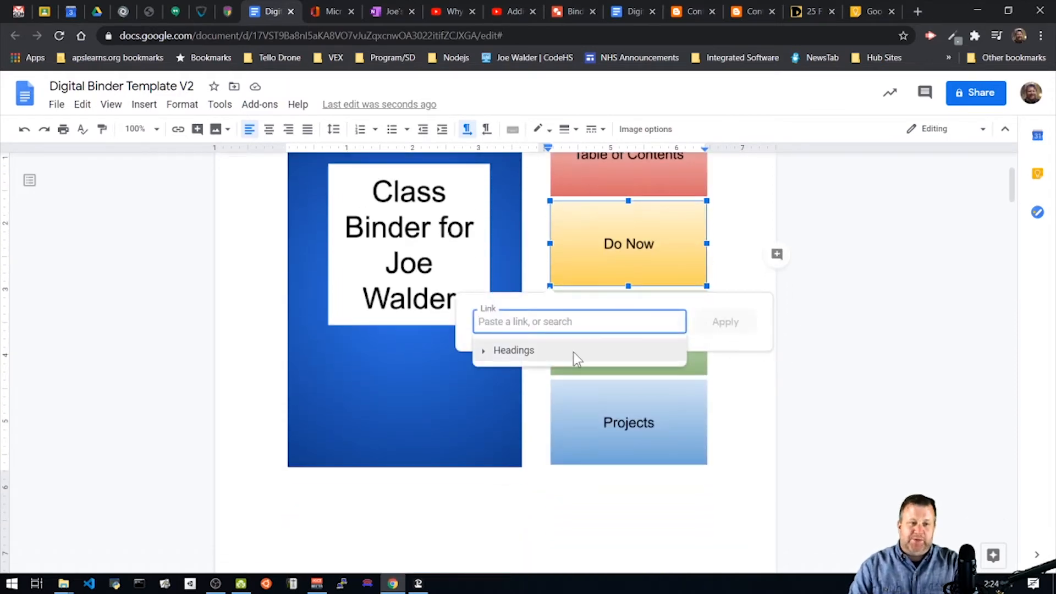
{"action": "left_click", "coordinate": [550, 350]}
{"action": "left_click", "coordinate": [616, 419]}
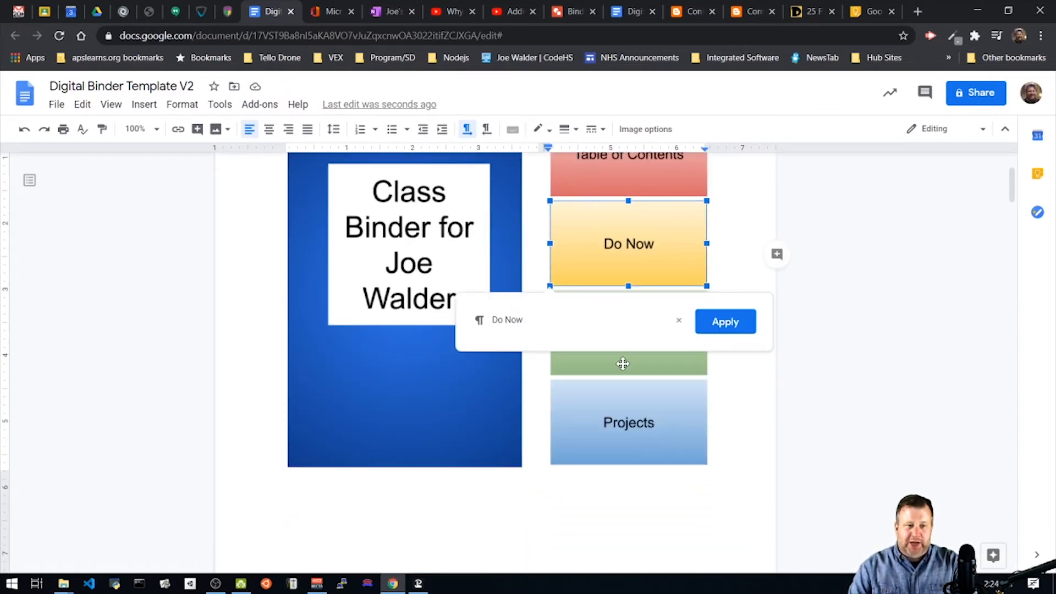
{"action": "left_click", "coordinate": [744, 327]}
Link the green Class notes box on the cover page to the "Class Notes" heading
{"action": "left_click", "coordinate": [648, 339]}
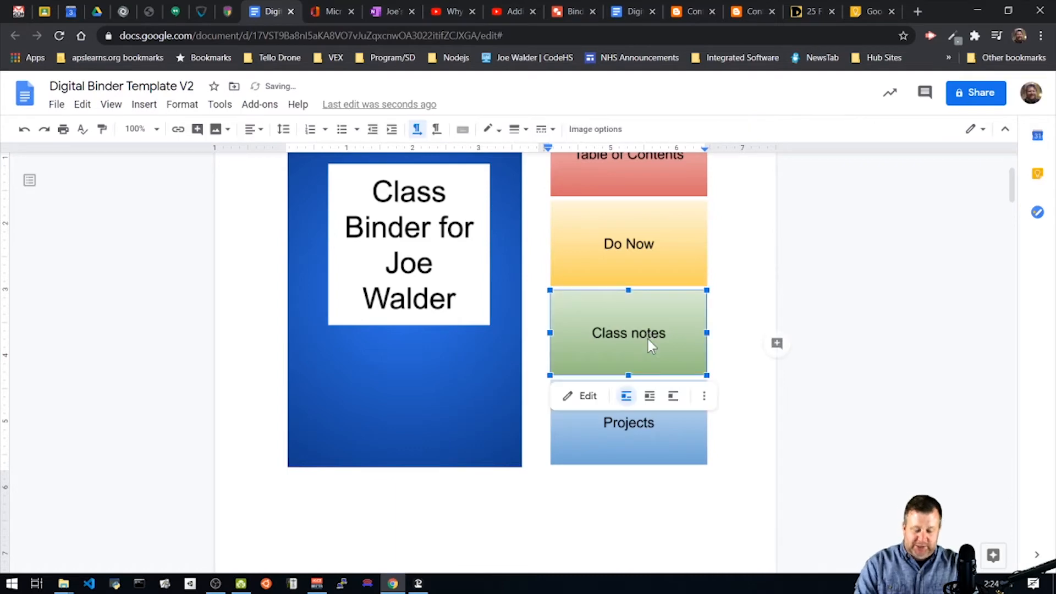
{"action": "key", "text": "ctrl+k"}
{"action": "left_click", "coordinate": [530, 447]}
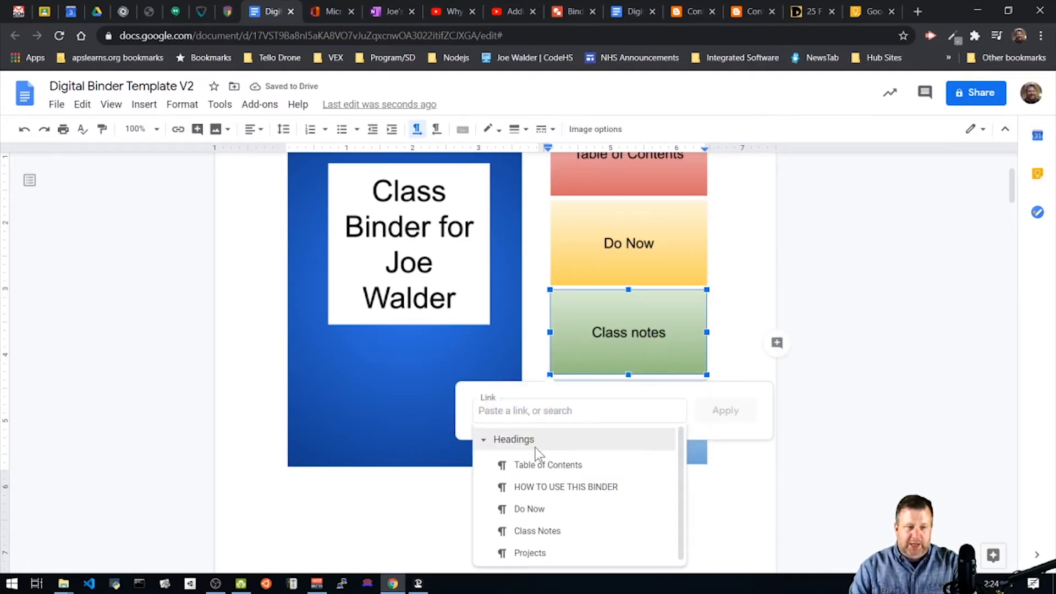
{"action": "left_click", "coordinate": [557, 531]}
{"action": "left_click", "coordinate": [725, 411]}
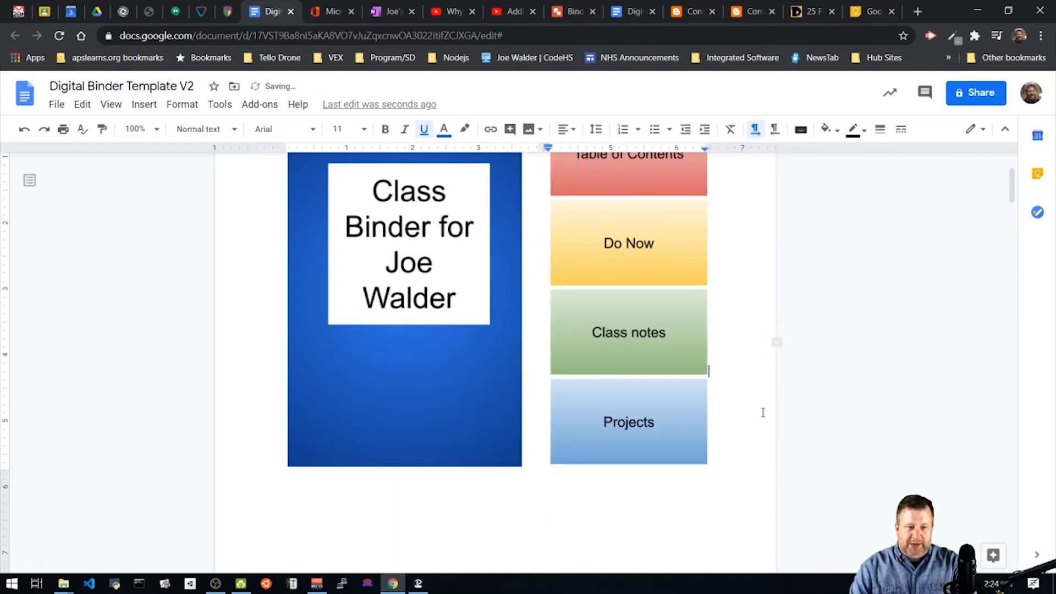
Link the blue Projects box on the cover page to the "Projects" heading
{"action": "scroll", "coordinate": [715, 391], "scroll_direction": "down", "scroll_amount": 1}
{"action": "left_click", "coordinate": [652, 375]}
{"action": "key", "text": "ctrl+k"}
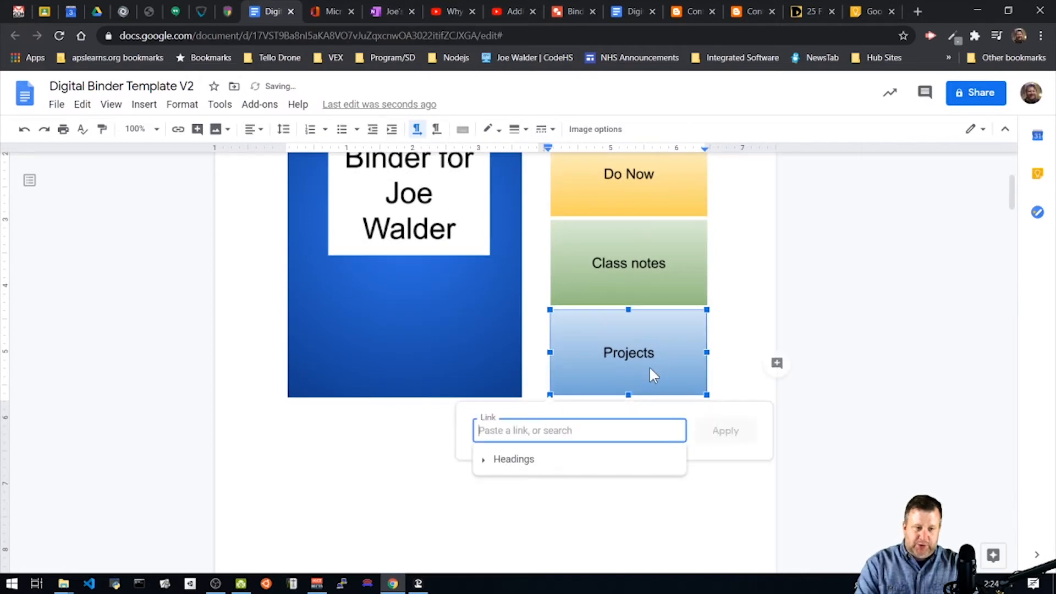
{"action": "left_click", "coordinate": [556, 460]}
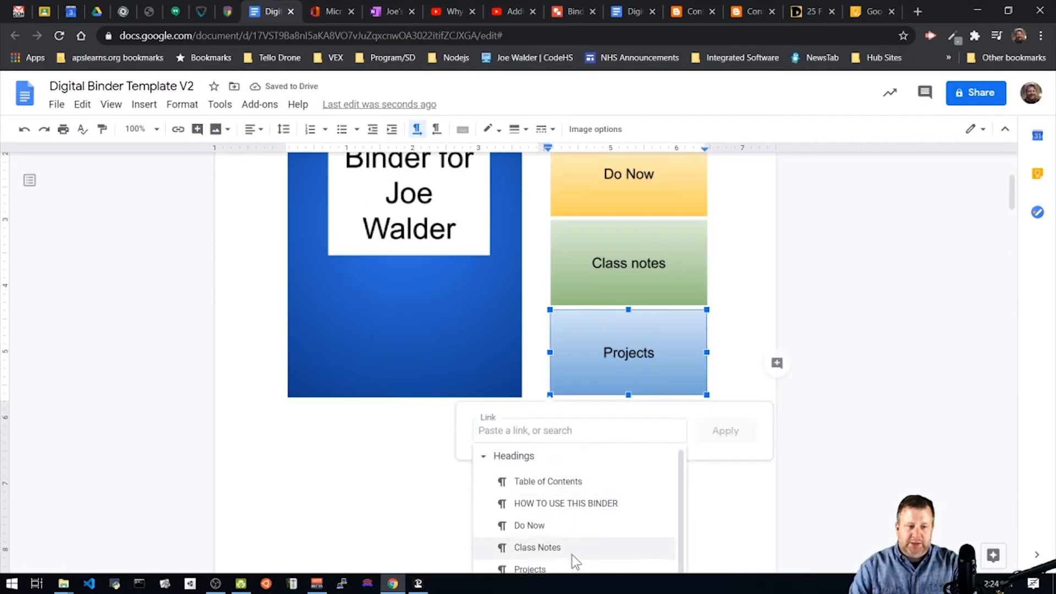
{"action": "left_click", "coordinate": [554, 570]}
{"action": "left_click", "coordinate": [722, 430]}
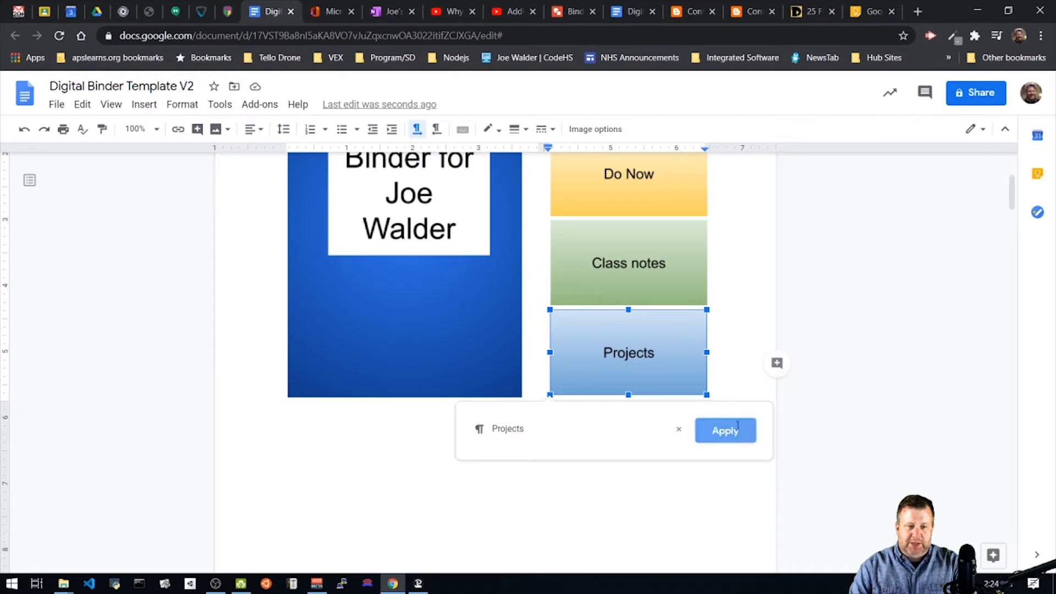
Insert a bookmark at the very start of the cover page, above the blue binder cover
{"action": "scroll", "coordinate": [871, 445], "scroll_direction": "up", "scroll_amount": 4}
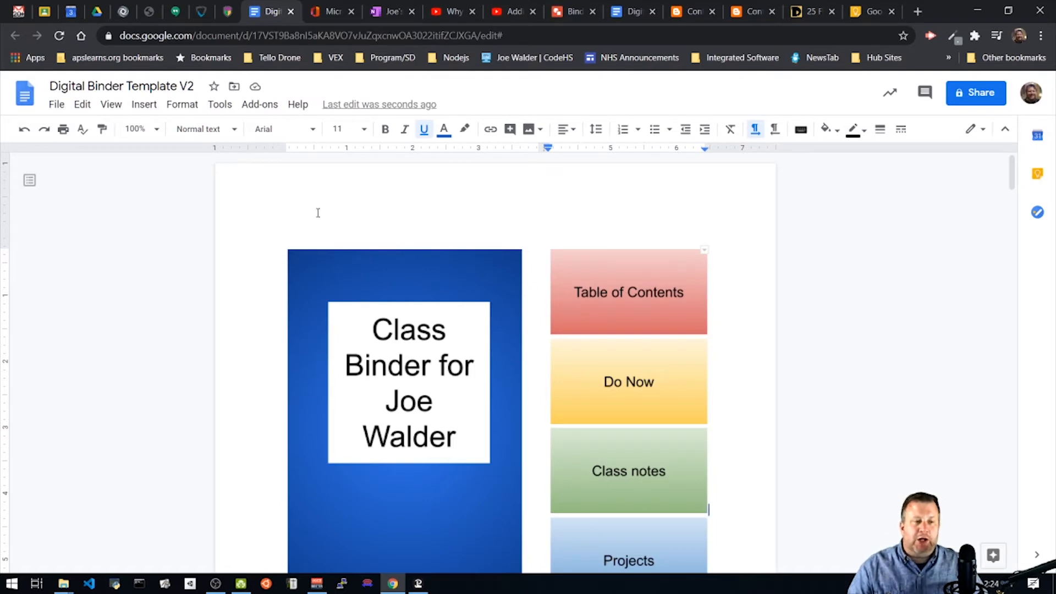
{"action": "left_click", "coordinate": [309, 195]}
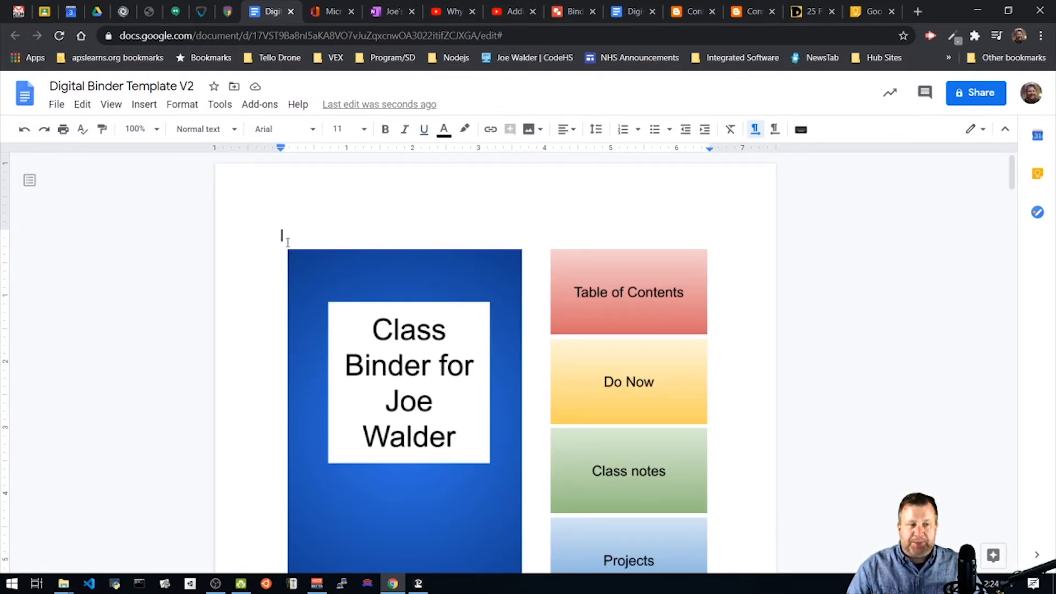
{"action": "left_click", "coordinate": [141, 105]}
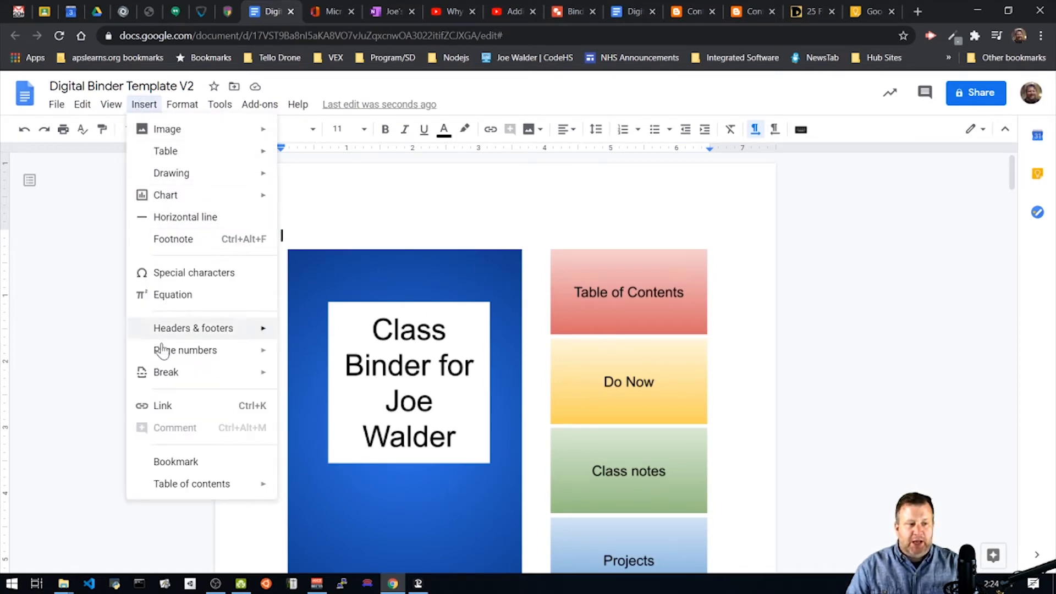
{"action": "mouse_move", "coordinate": [181, 480]}
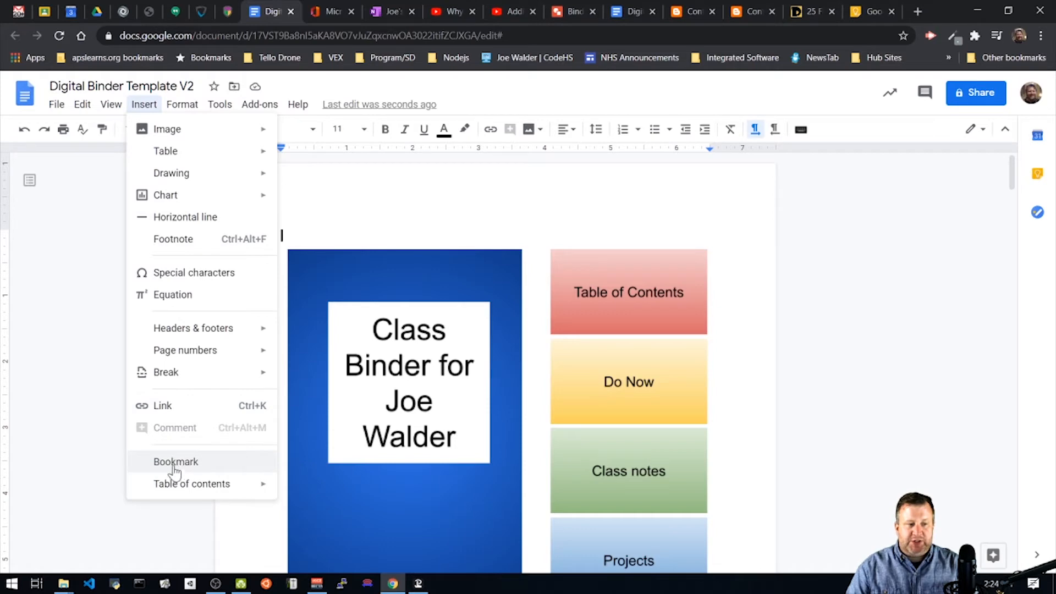
{"action": "left_click", "coordinate": [175, 462]}
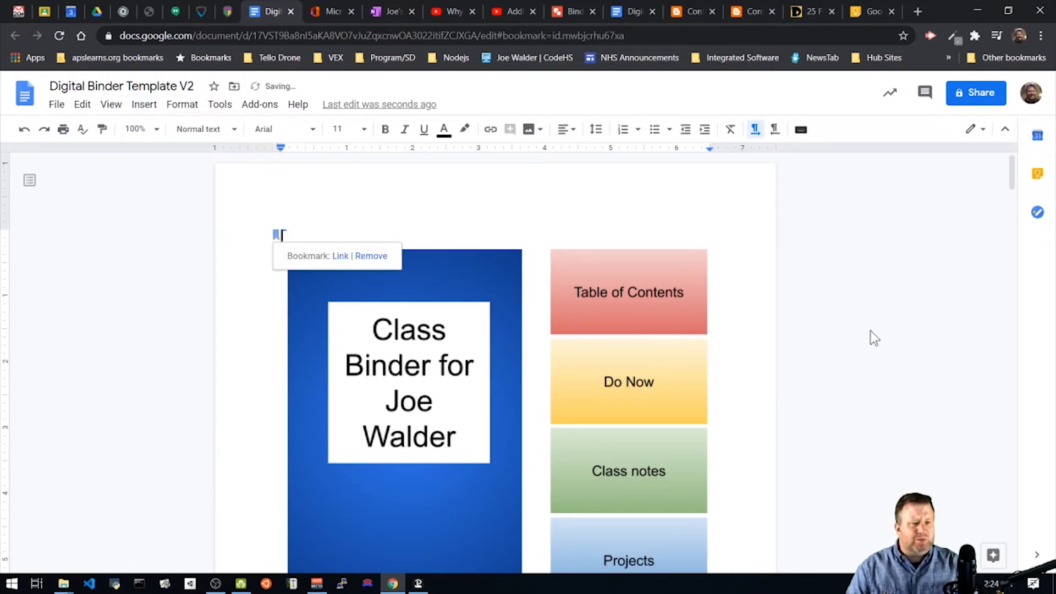
Add the text "Back to top" on the line below the "HOW TO USE THIS BINDER" heading
{"action": "scroll", "coordinate": [864, 328], "scroll_direction": "down", "scroll_amount": 12}
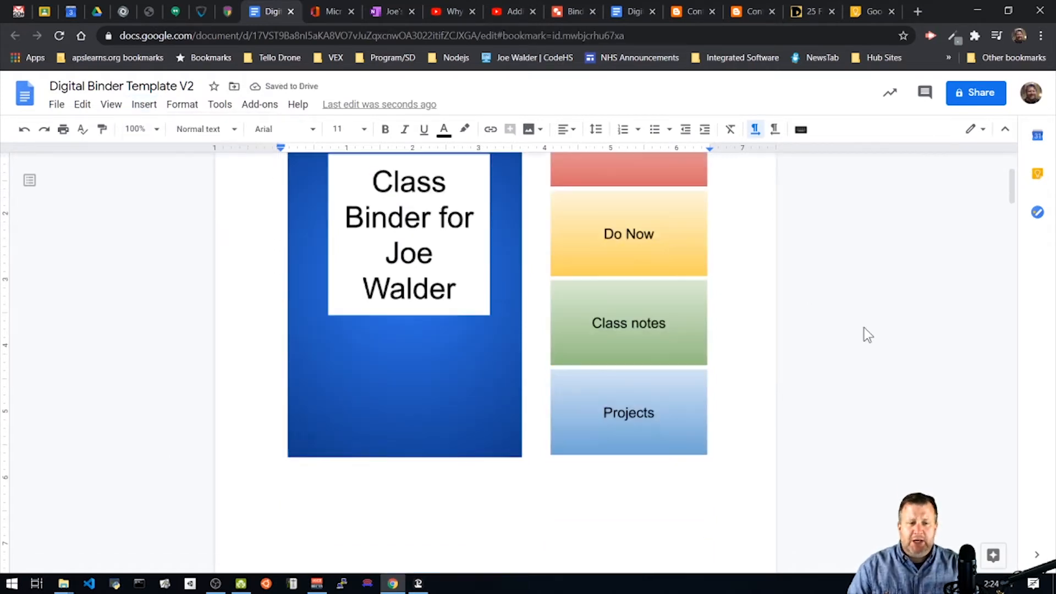
{"action": "scroll", "coordinate": [864, 328], "scroll_direction": "down", "scroll_amount": 13}
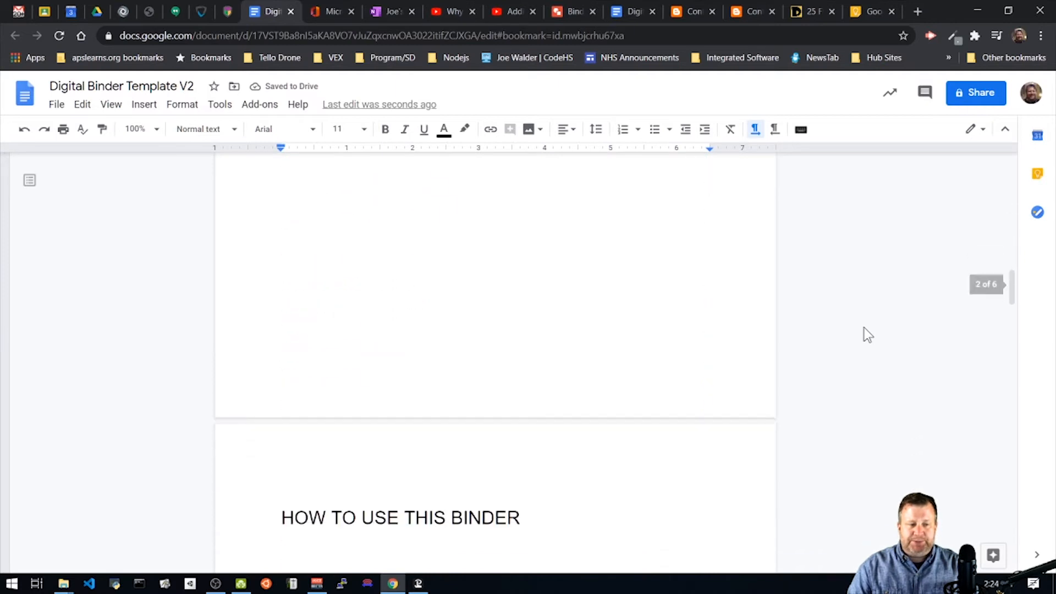
{"action": "left_click", "coordinate": [592, 310]}
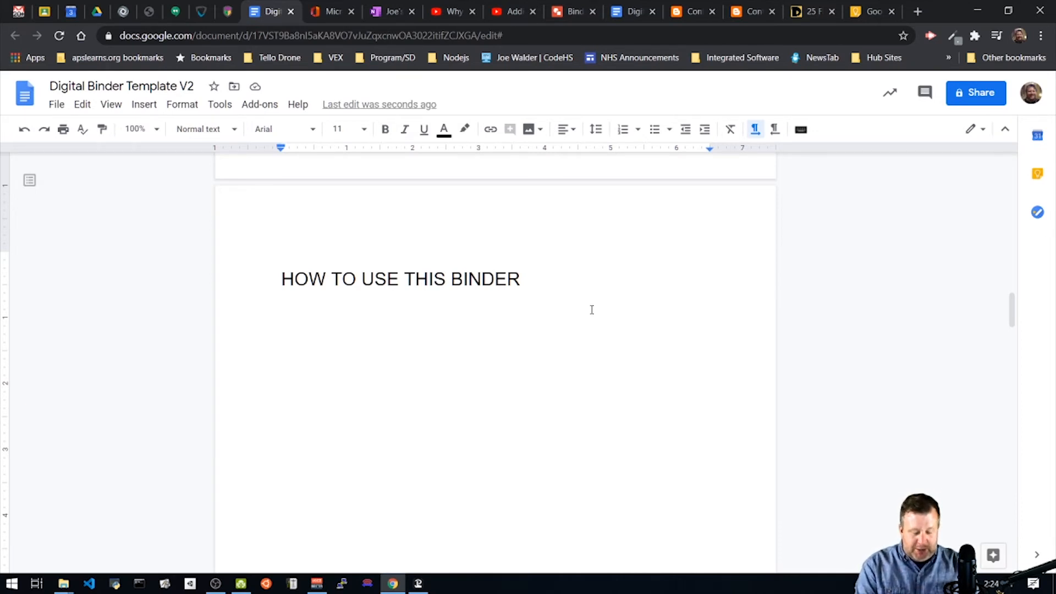
{"action": "type", "text": "B"}
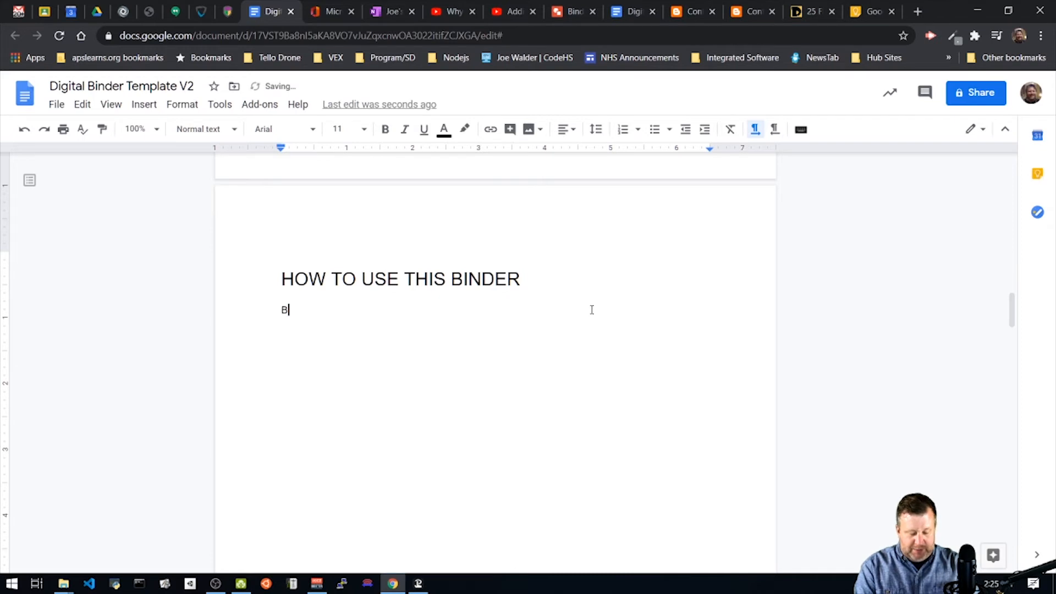
{"action": "type", "text": "ack to top"}
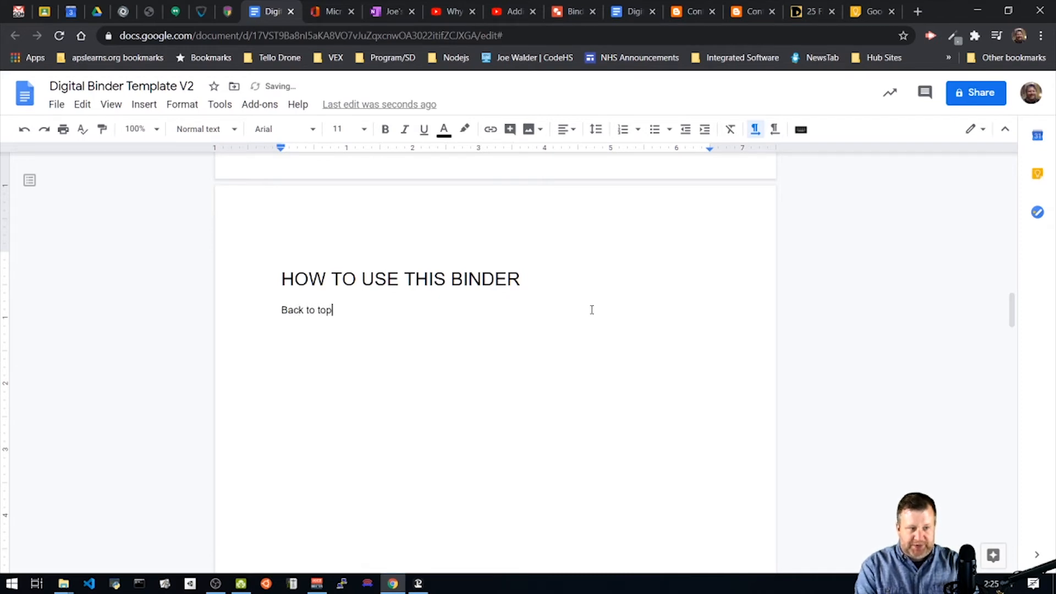
Link the "Back to top" text to the bookmark on the cover page
{"action": "left_click_drag", "start_coordinate": [338, 310], "coordinate": [280, 310]}
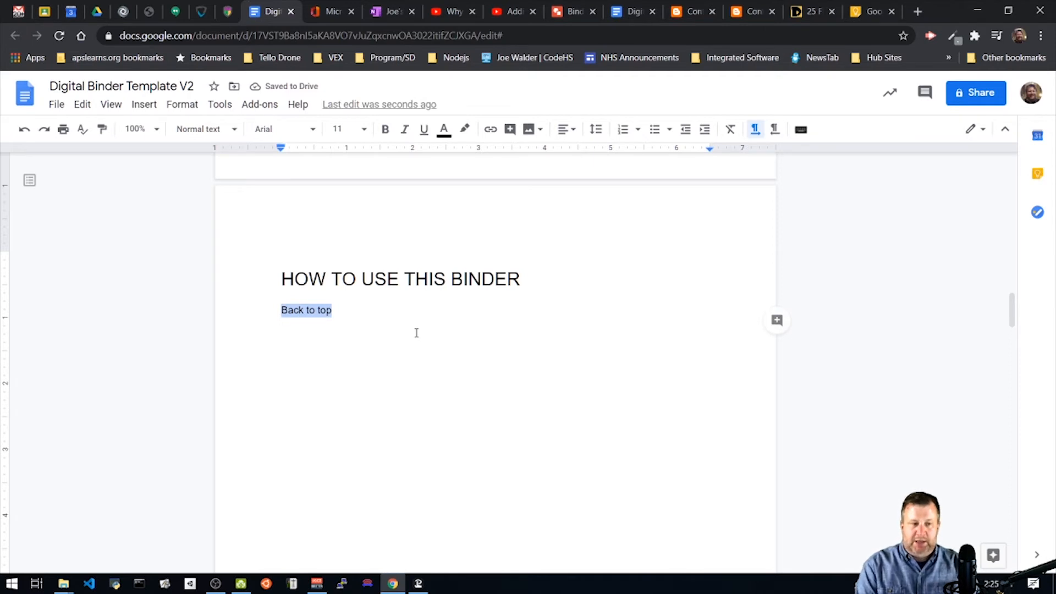
{"action": "key", "text": "ctrl+k"}
{"action": "left_click", "coordinate": [373, 450]}
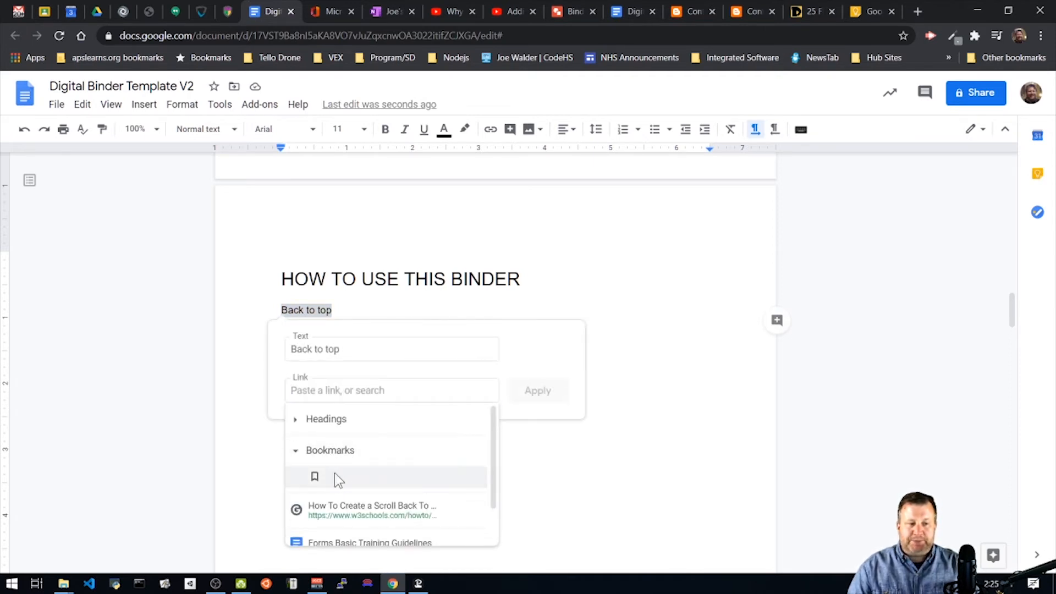
{"action": "left_click", "coordinate": [335, 476]}
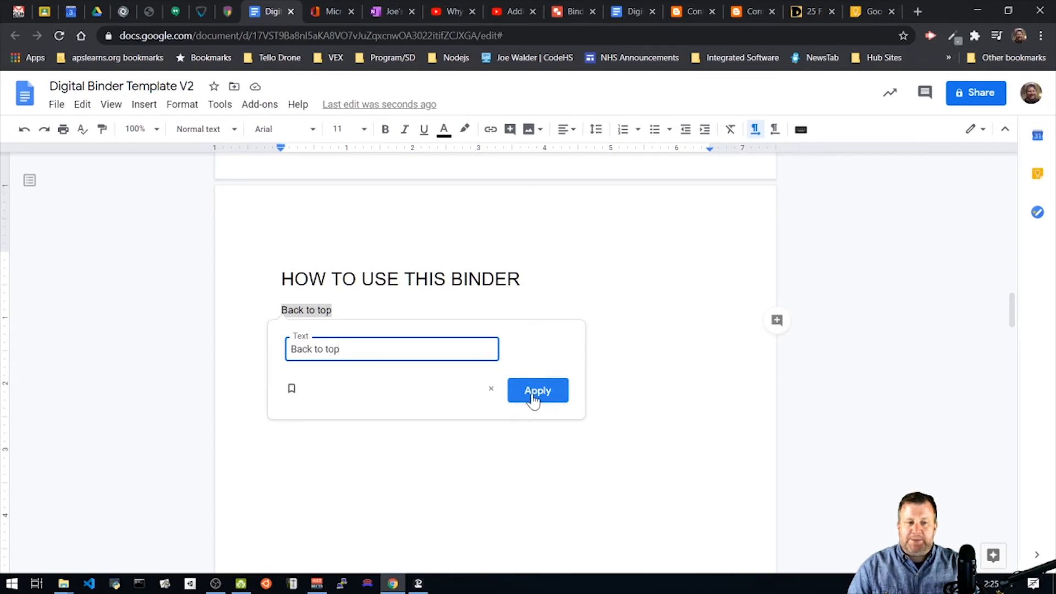
{"action": "left_click", "coordinate": [533, 397]}
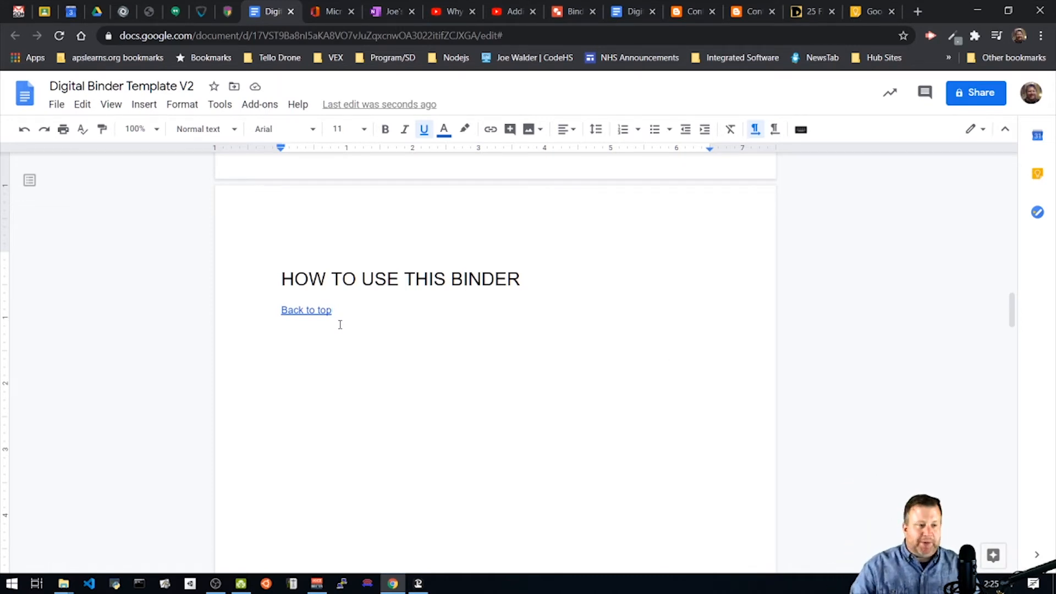
Copy the "Back to top" link from the HOW TO USE THIS BINDER page and paste it on a new Normal text line below "Do Now"
{"action": "left_click_drag", "start_coordinate": [333, 311], "coordinate": [282, 310]}
{"action": "key", "text": "ctrl+c"}
{"action": "scroll", "coordinate": [378, 315], "scroll_direction": "down", "scroll_amount": 10}
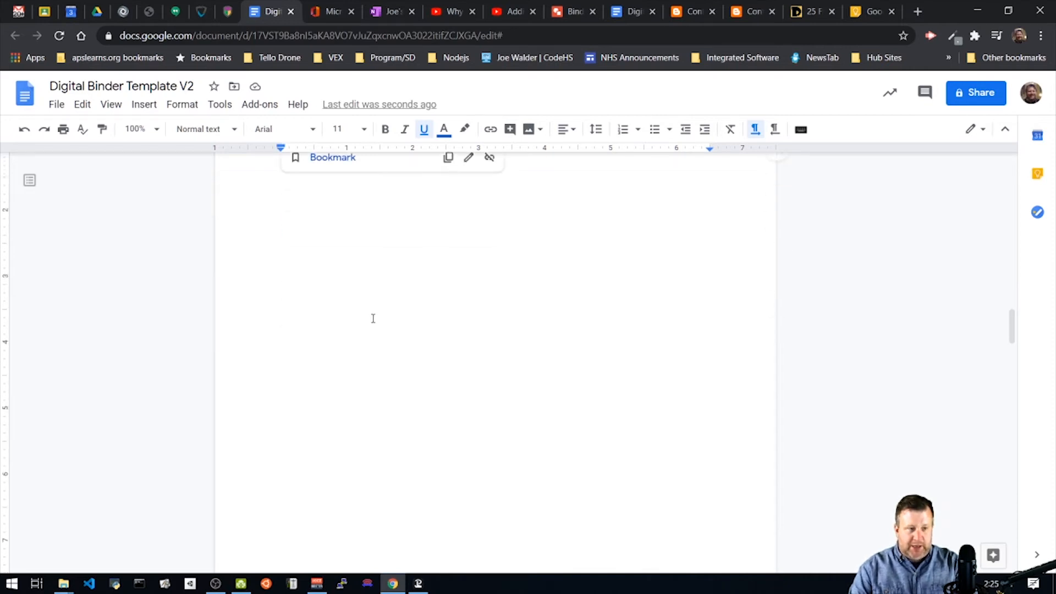
{"action": "left_click", "coordinate": [329, 351]}
{"action": "left_click", "coordinate": [416, 342]}
{"action": "key", "text": "Tab"}
{"action": "key", "text": "Tab"}
{"action": "key", "text": "Left"}
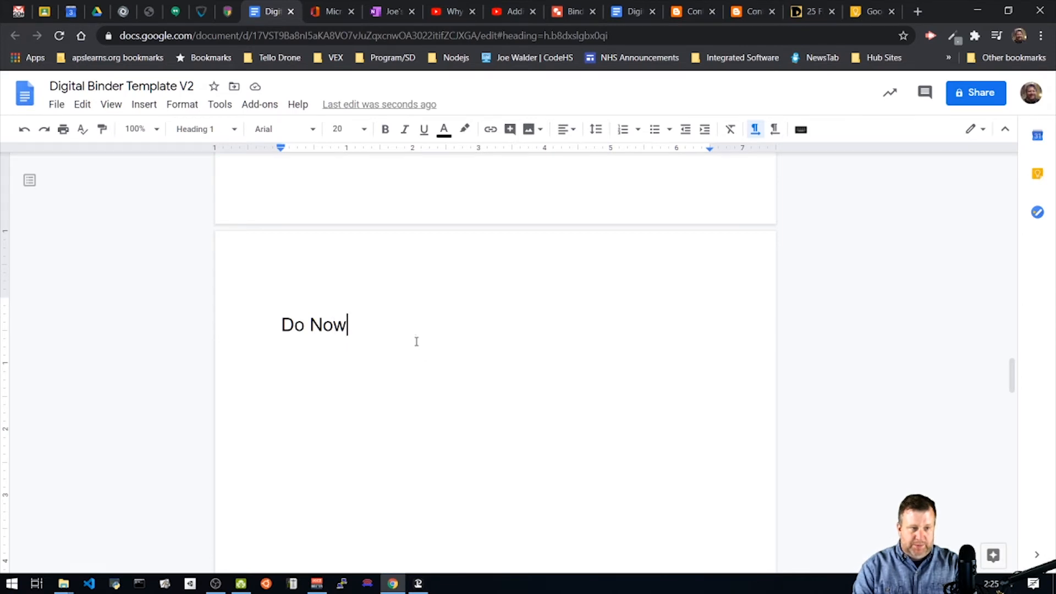
{"action": "key", "text": "Down"}
{"action": "key", "text": "Up"}
{"action": "key", "text": "Return"}
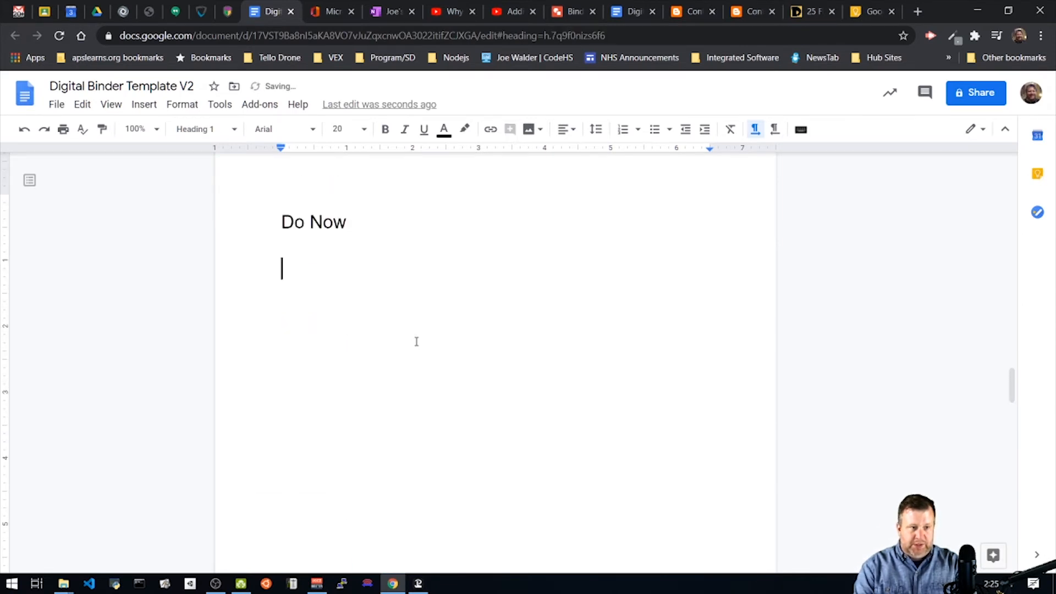
{"action": "left_click", "coordinate": [195, 128]}
{"action": "left_click", "coordinate": [201, 156]}
{"action": "key", "text": "ctrl+v"}
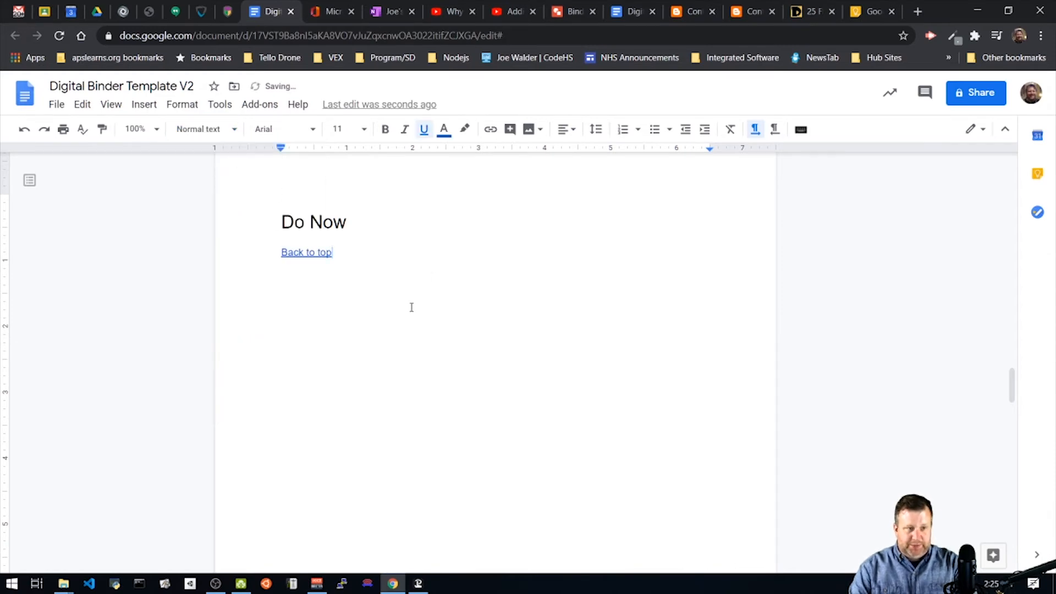
Paste the copied "Back to top" link on the line below the "Class Notes" heading
{"action": "scroll", "coordinate": [411, 314], "scroll_direction": "down", "scroll_amount": 8}
{"action": "left_click", "coordinate": [348, 490]}
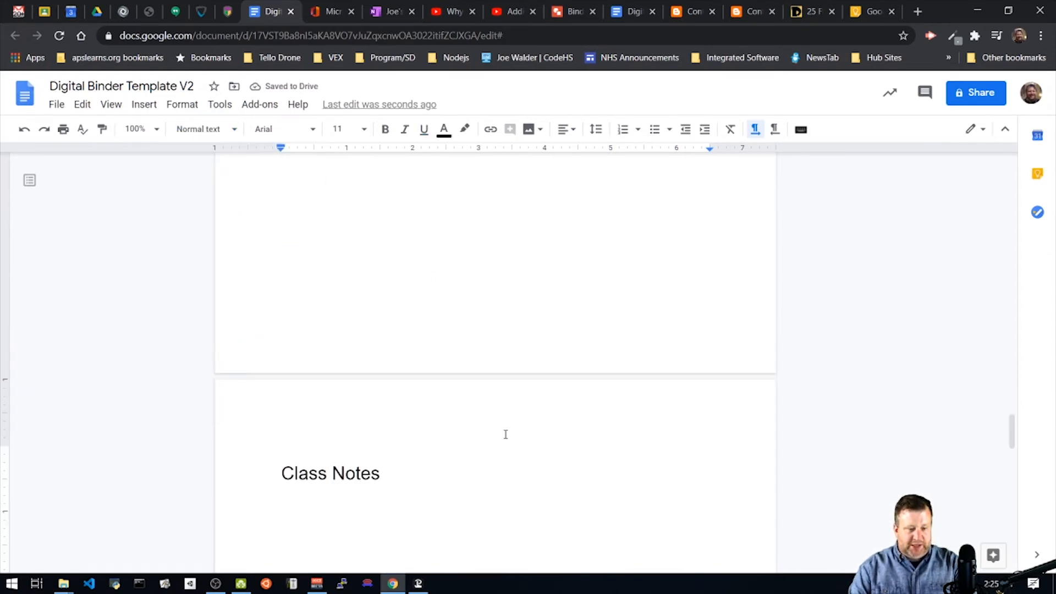
{"action": "key", "text": "ctrl+v"}
Paste the copied "Back to top" link on a new line below the "Projects" heading
{"action": "scroll", "coordinate": [505, 429], "scroll_direction": "down", "scroll_amount": 10}
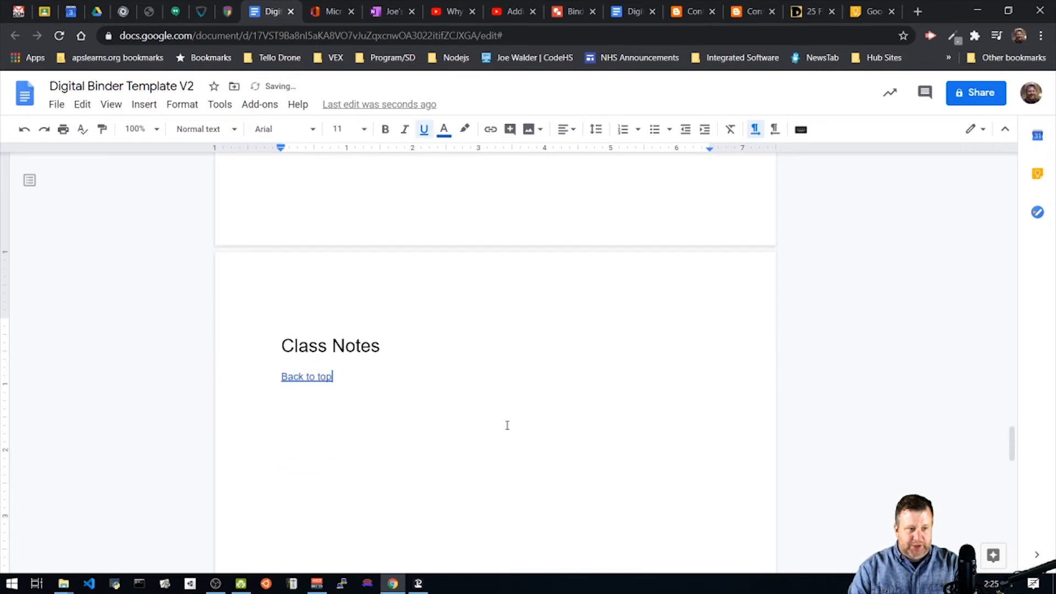
{"action": "left_click", "coordinate": [289, 292]}
{"action": "left_click", "coordinate": [478, 258]}
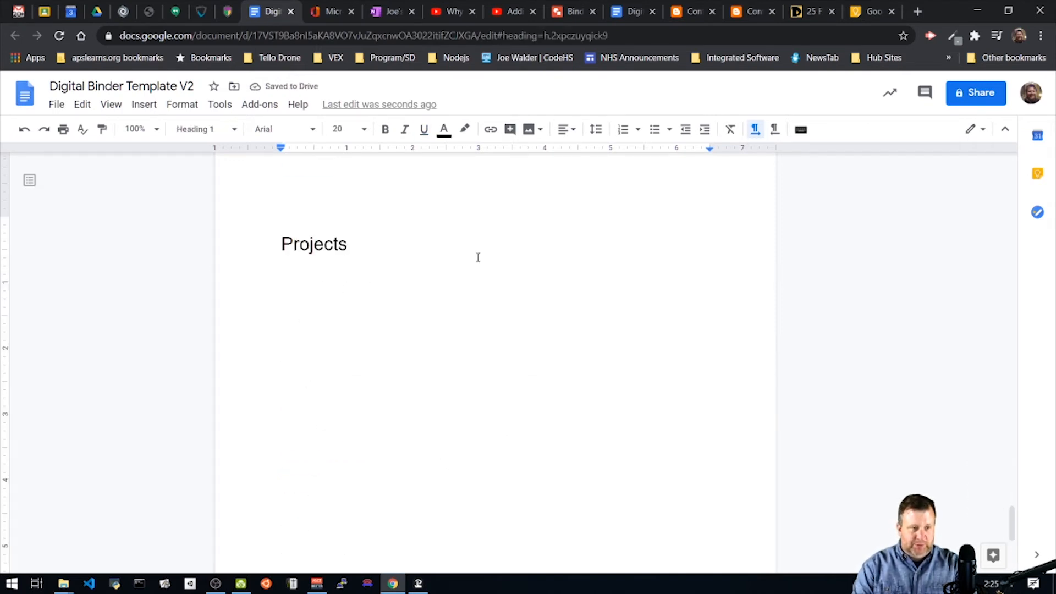
{"action": "key", "text": "Return"}
{"action": "key", "text": "ctrl+v"}
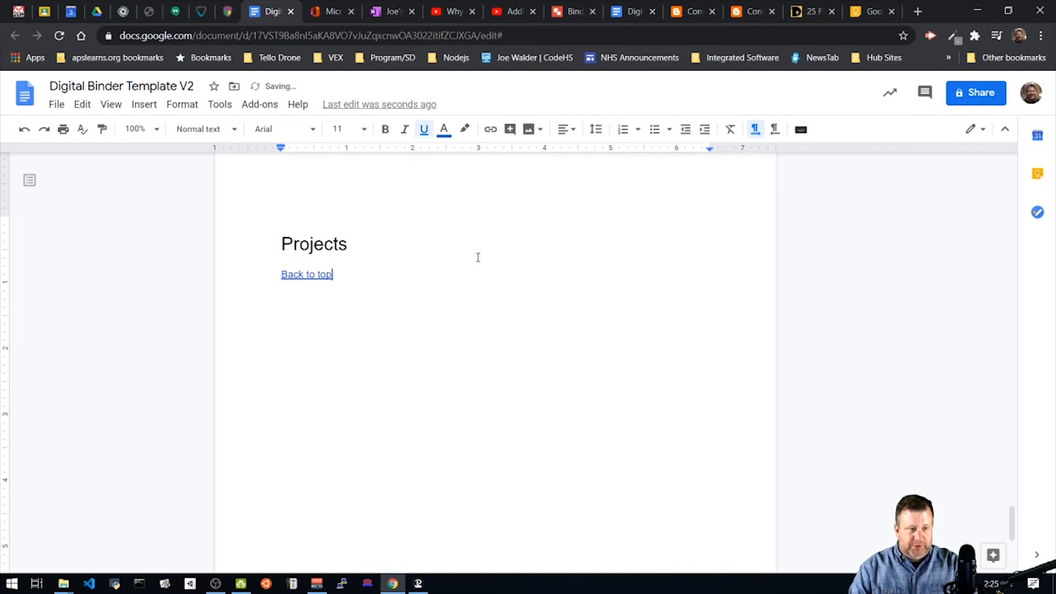
Test the "Back to top" link on the Projects page, and look over the links on the section pages
{"action": "left_click", "coordinate": [316, 274]}
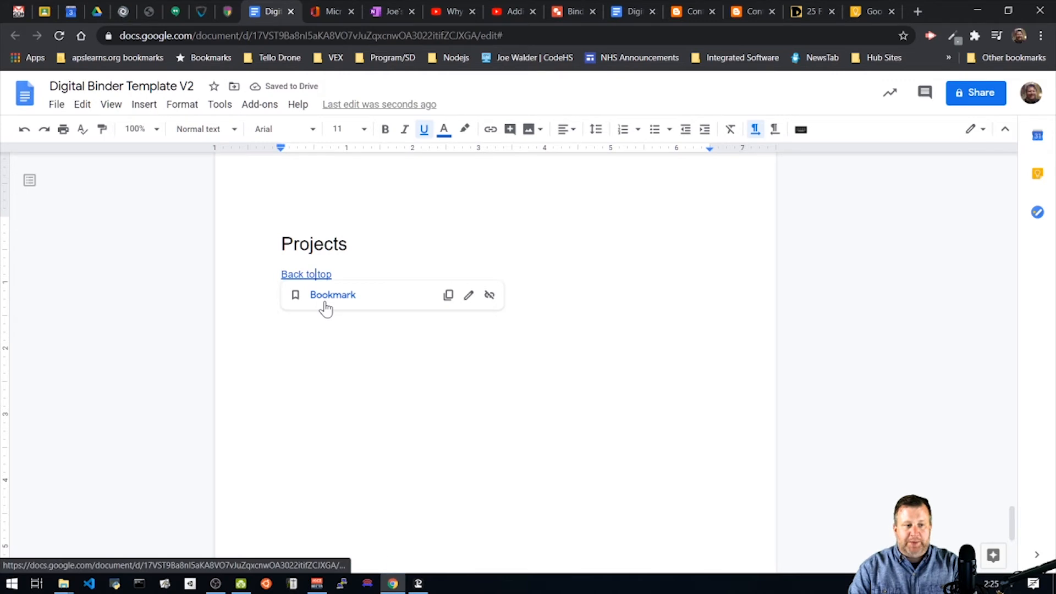
{"action": "left_click", "coordinate": [328, 297]}
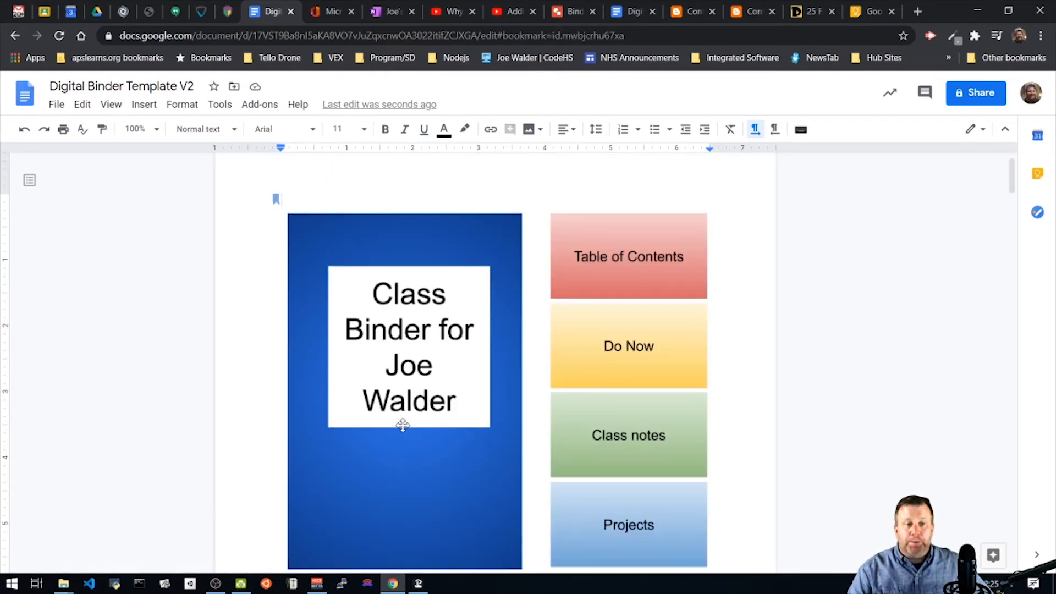
{"action": "scroll", "coordinate": [354, 395], "scroll_direction": "down", "scroll_amount": 1}
{"action": "scroll", "coordinate": [354, 396], "scroll_direction": "down", "scroll_amount": 20}
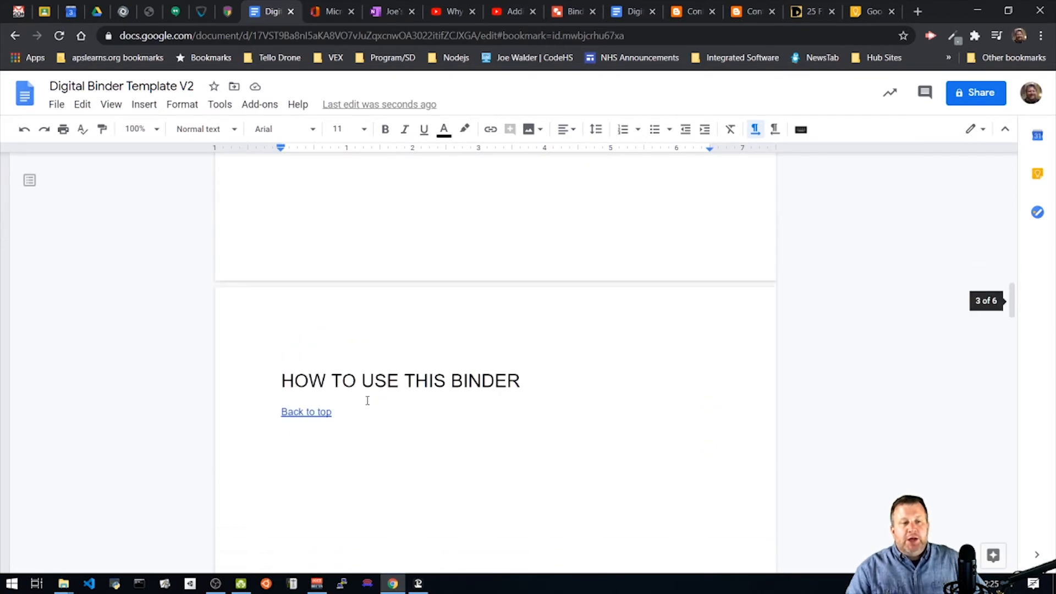
{"action": "scroll", "coordinate": [365, 397], "scroll_direction": "down", "scroll_amount": 6}
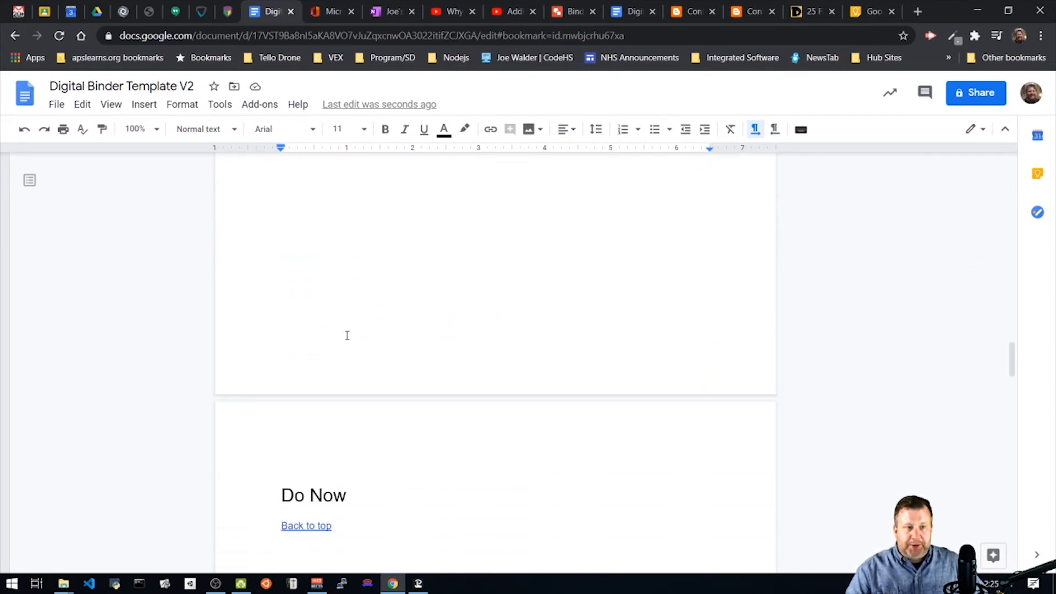
Switch to the Digital Binder V1 document and copy all the instruction text below its "HOW TO USE THIS BINDER" heading
{"action": "left_click", "coordinate": [625, 7]}
{"action": "scroll", "coordinate": [802, 368], "scroll_direction": "down", "scroll_amount": 12}
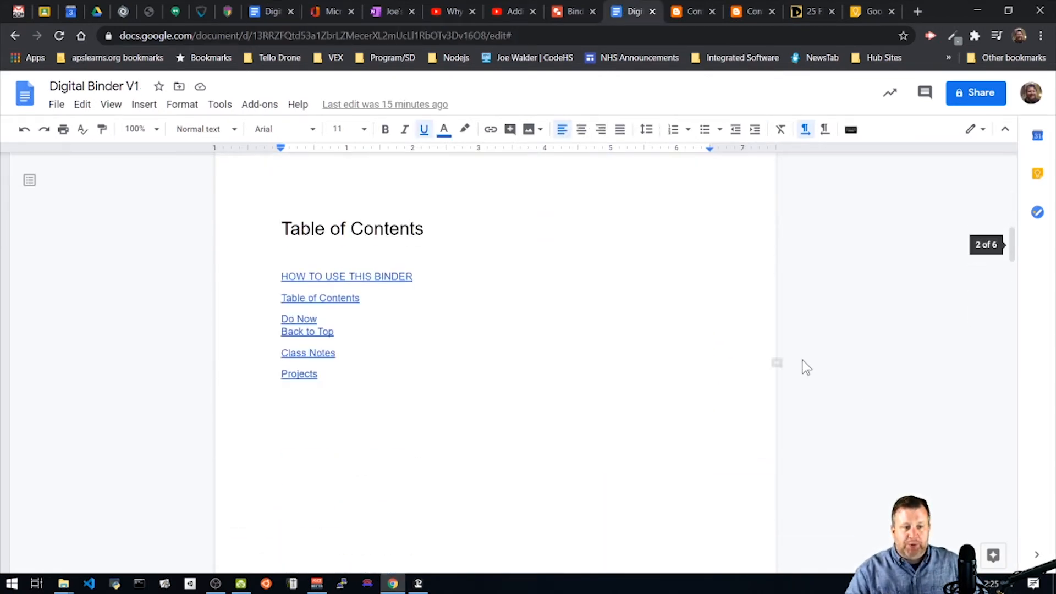
{"action": "scroll", "coordinate": [803, 366], "scroll_direction": "down", "scroll_amount": 9}
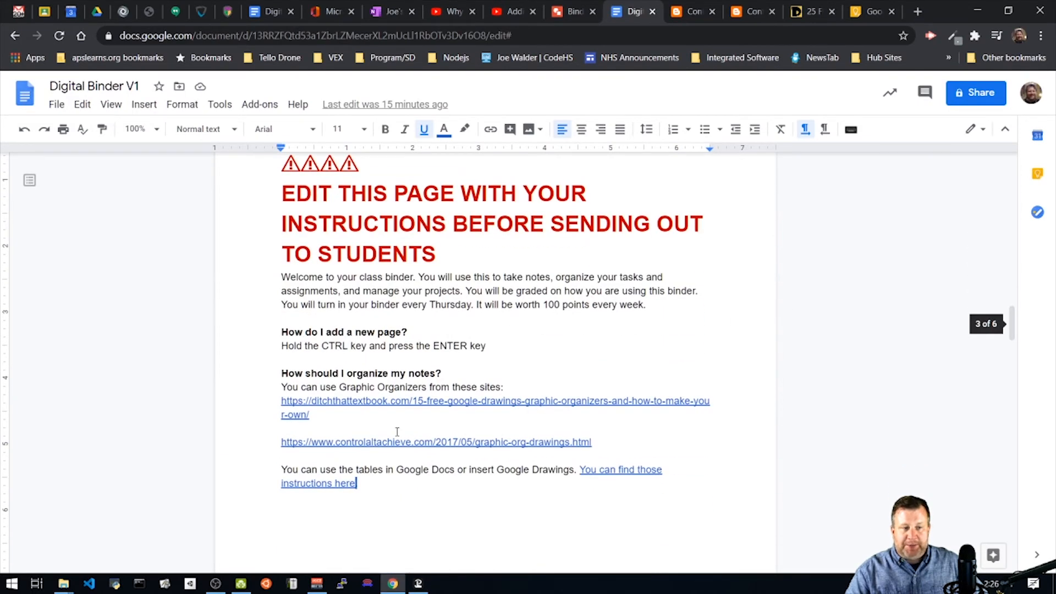
{"action": "scroll", "coordinate": [272, 253], "scroll_direction": "up", "scroll_amount": 1}
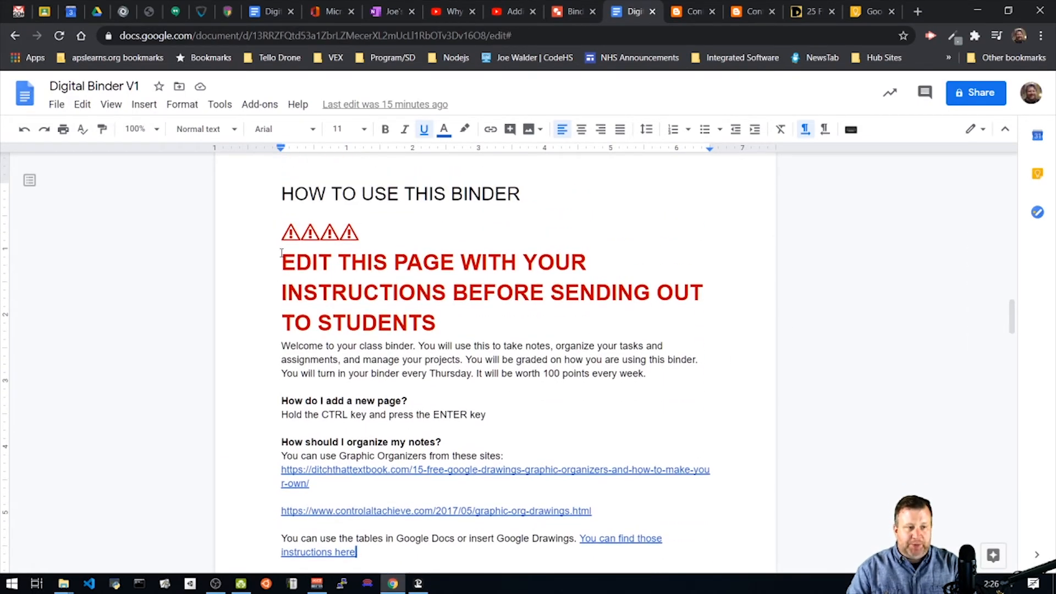
{"action": "left_click_drag", "start_coordinate": [277, 243], "coordinate": [374, 345]}
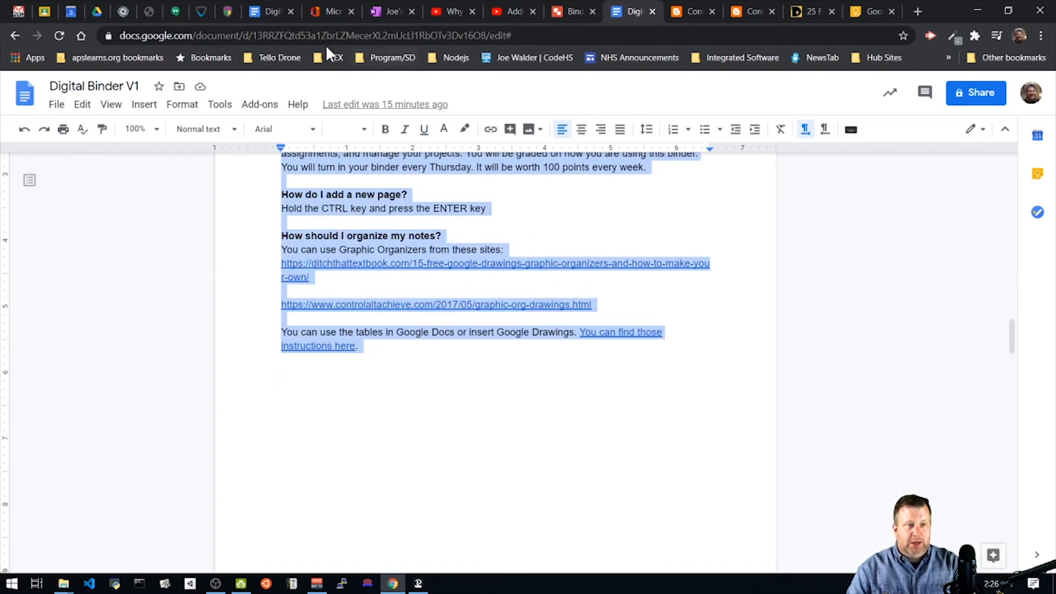
Paste the copied instructions into Digital Binder Template V2 below the "Back to top" link on the HOW TO USE THIS BINDER page, leaving a blank line between
{"action": "left_click", "coordinate": [273, 11]}
{"action": "scroll", "coordinate": [385, 358], "scroll_direction": "up", "scroll_amount": 5}
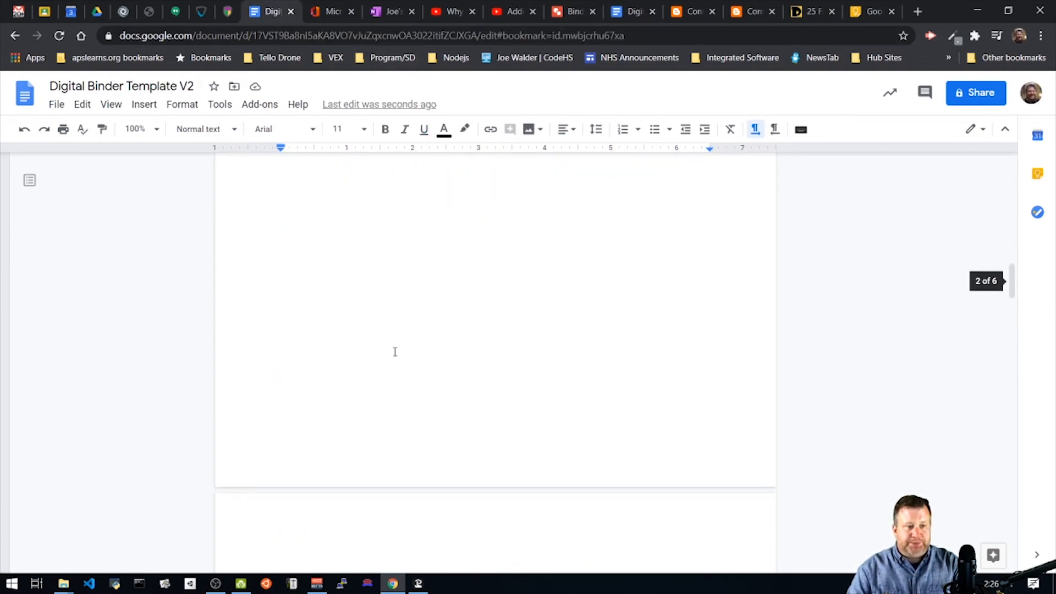
{"action": "left_click", "coordinate": [334, 353]}
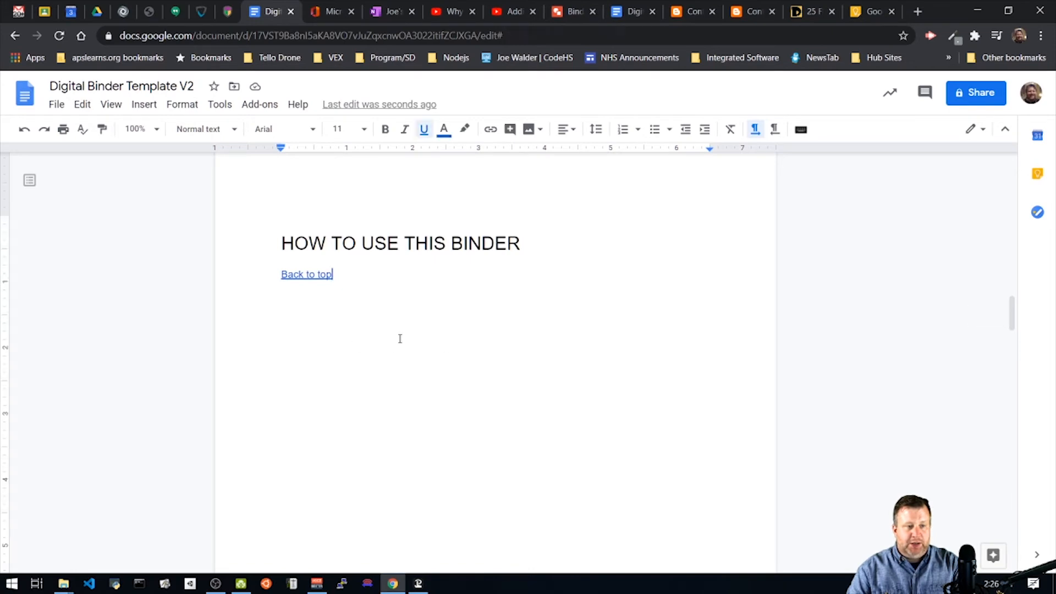
{"action": "key", "text": "Return"}
{"action": "key", "text": "Return"}
{"action": "type", "text": "⚠⚠⚠⚠ EDIT THIS PAGE WITH YOUR INSTRUCTIONS BEFORE SENDING OUT TO STUDENTS Welcome to your class binder. You will use this to take notes, organize your tasks and assignments, and manage your projects. You will be graded on how you are using this binder. You will turn in your binder every Thursday. It will be worth 100 points every week.  How do I add a new page? Hold the CTRL key and press the ENTER key  How should I organize my notes? You can use Graphic Organizers from these sites: https://ditchthattextbook.com/15-free-google-drawings-graphic-organizers-and-how-to-make-your-own/  https://www.controlaltachieve.com/2017/05/graphic-org-drawings.html  You can use the tables in Google Docs or insert Google Drawings. You can find those instructions here."}
{"action": "scroll", "coordinate": [400, 333], "scroll_direction": "up", "scroll_amount": 2}
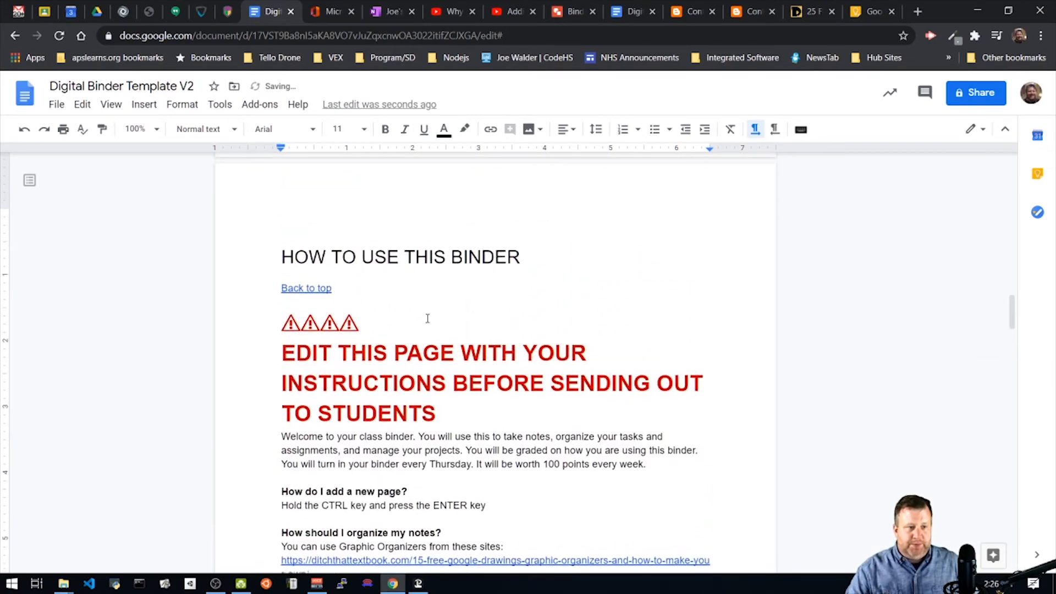
{"action": "scroll", "coordinate": [455, 337], "scroll_direction": "down", "scroll_amount": 3}
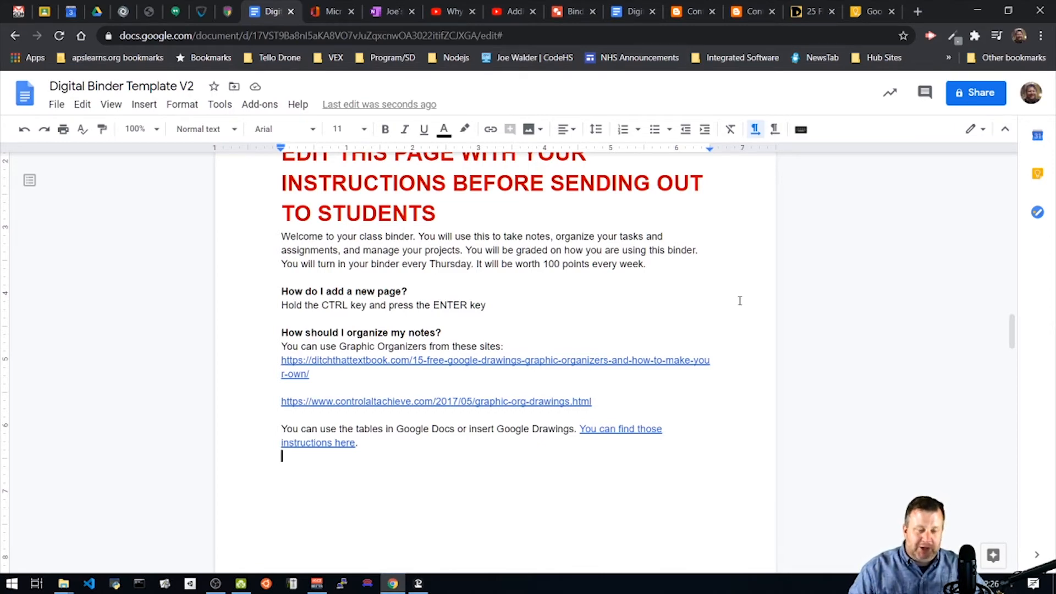
Examine the Google Drawings graphic organizer templates on the Control Alt Achieve and Ditch That Textbook websites
{"action": "left_click", "coordinate": [755, 10]}
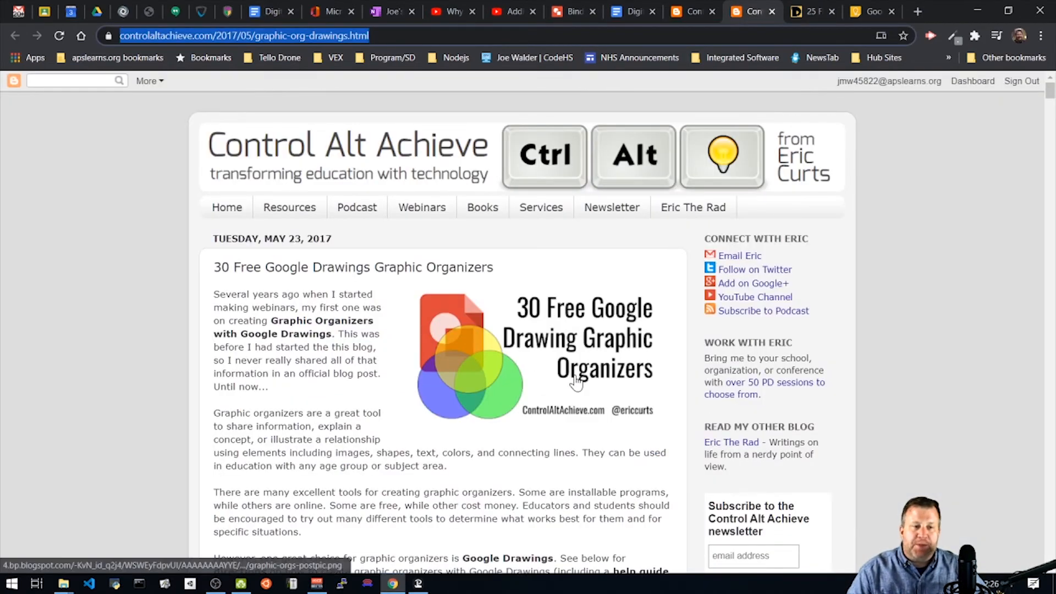
{"action": "scroll", "coordinate": [576, 383], "scroll_direction": "down", "scroll_amount": 20}
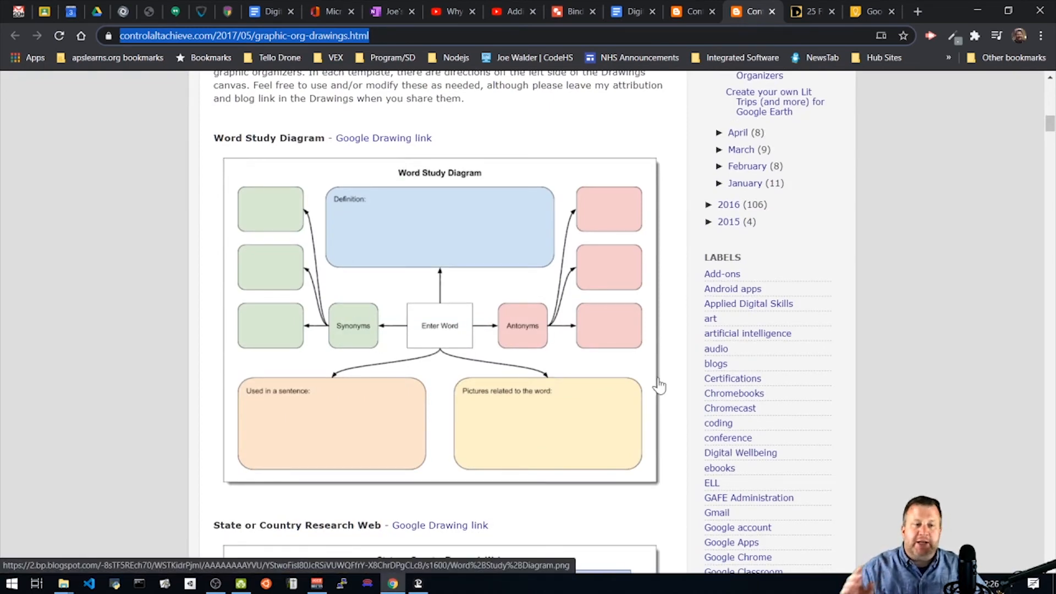
{"action": "left_click", "coordinate": [809, 13]}
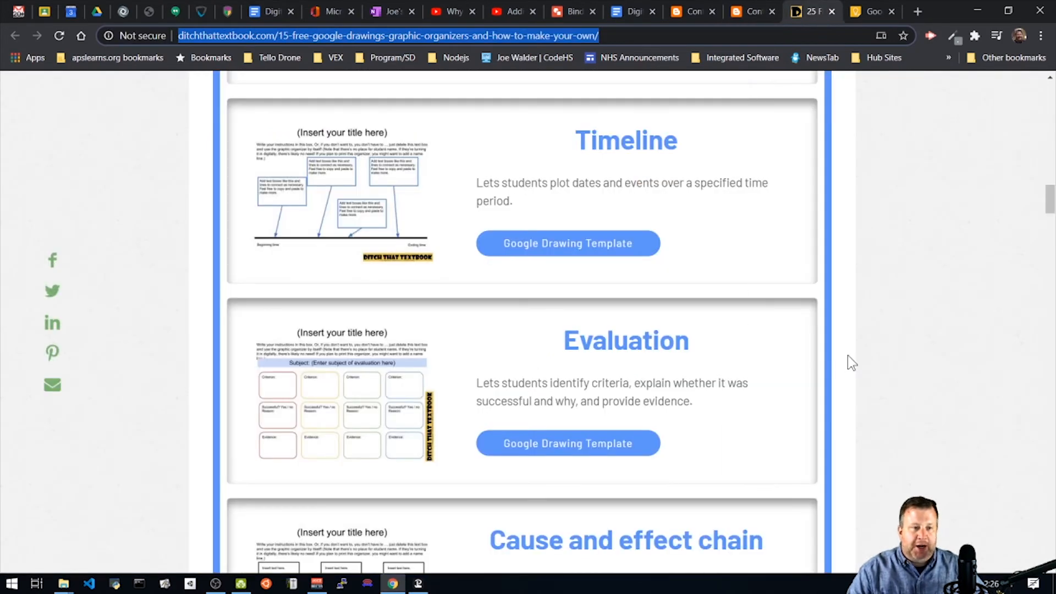
{"action": "left_click", "coordinate": [751, 12]}
{"action": "scroll", "coordinate": [483, 377], "scroll_direction": "up", "scroll_amount": 6}
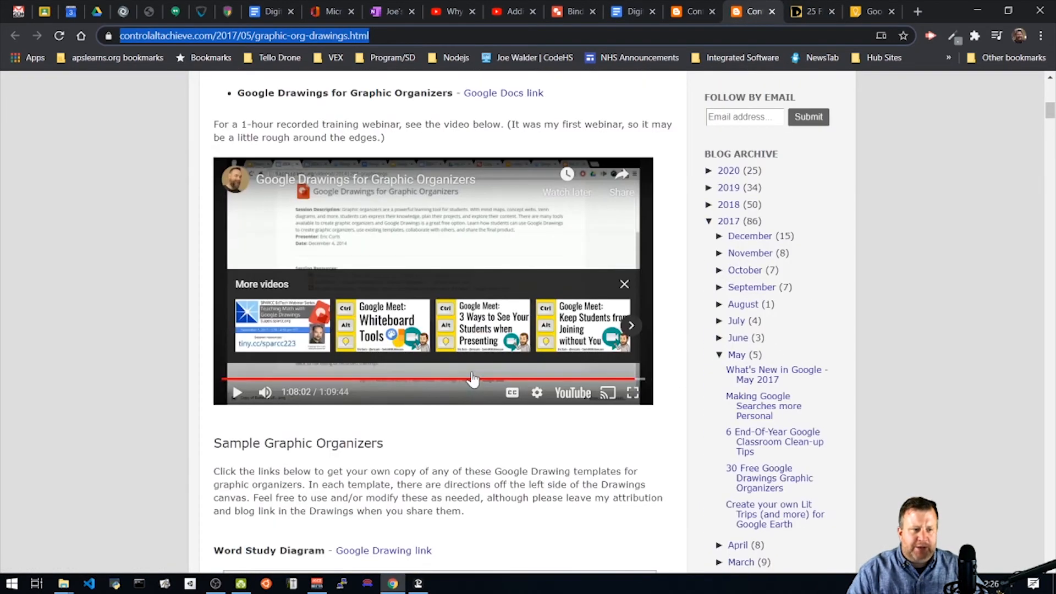
{"action": "scroll", "coordinate": [679, 365], "scroll_direction": "up", "scroll_amount": 10}
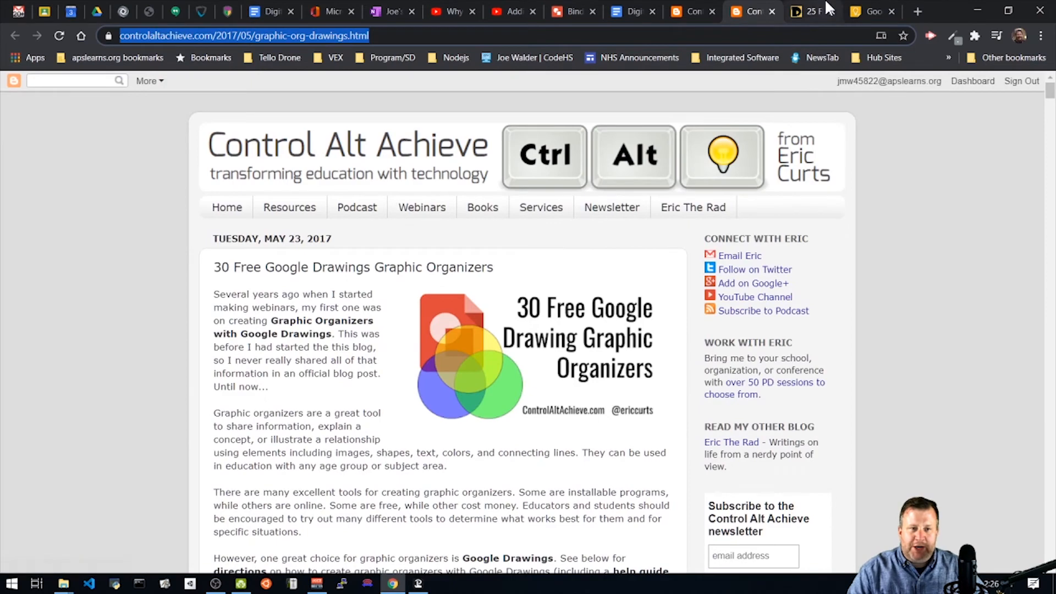
{"action": "left_click", "coordinate": [828, 9]}
{"action": "scroll", "coordinate": [932, 295], "scroll_direction": "down", "scroll_amount": 14}
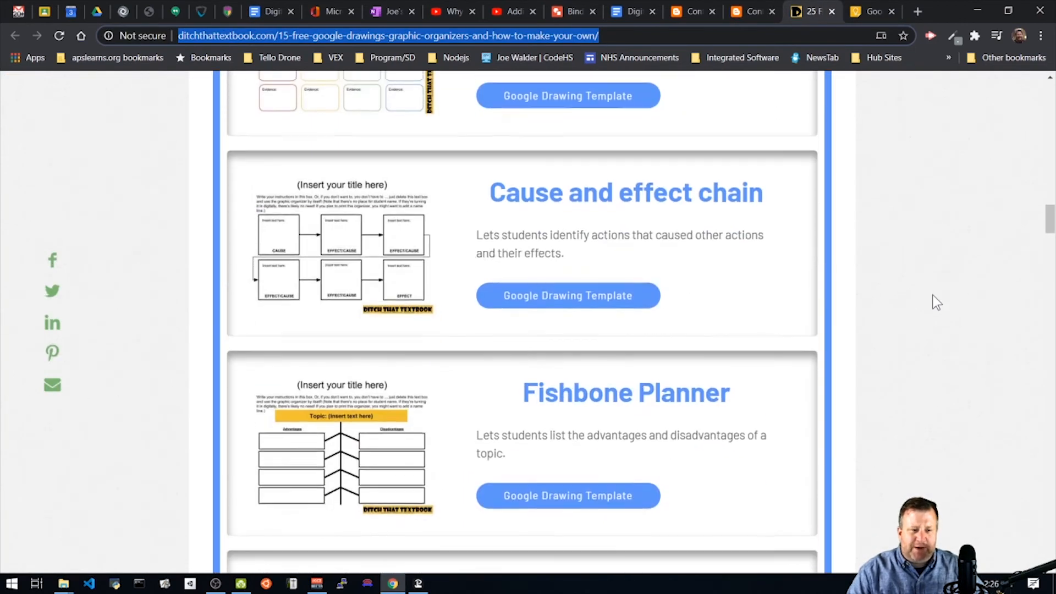
{"action": "scroll", "coordinate": [931, 294], "scroll_direction": "up", "scroll_amount": 16}
{"action": "scroll", "coordinate": [931, 302], "scroll_direction": "up", "scroll_amount": 12}
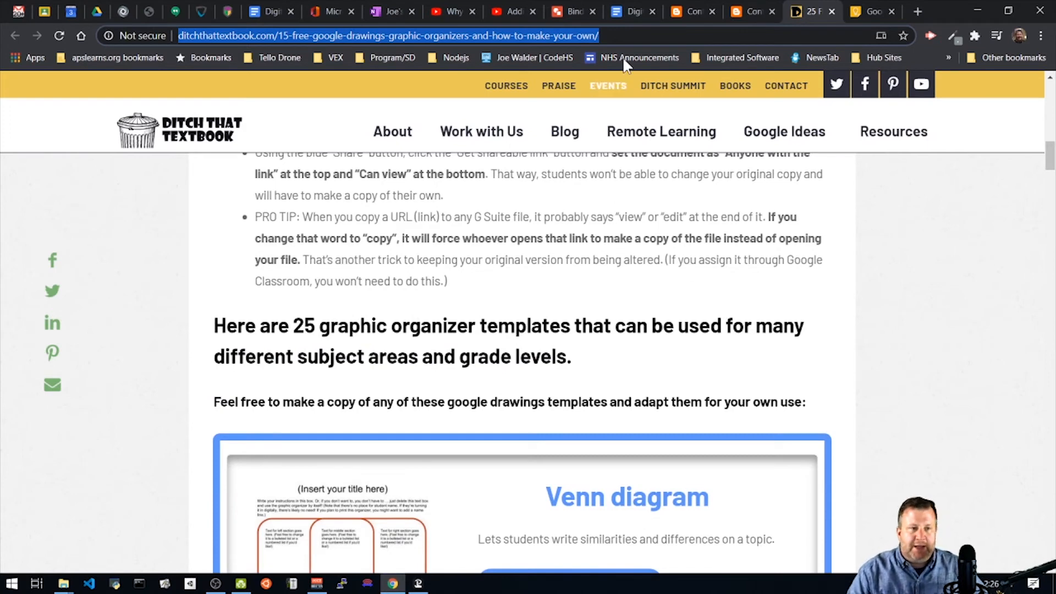
Return to Digital Binder Template V2 and insert a table with three columns and two rows below the "Back to top" link under "Class Notes"
{"action": "left_click", "coordinate": [620, 13]}
{"action": "left_click", "coordinate": [274, 10]}
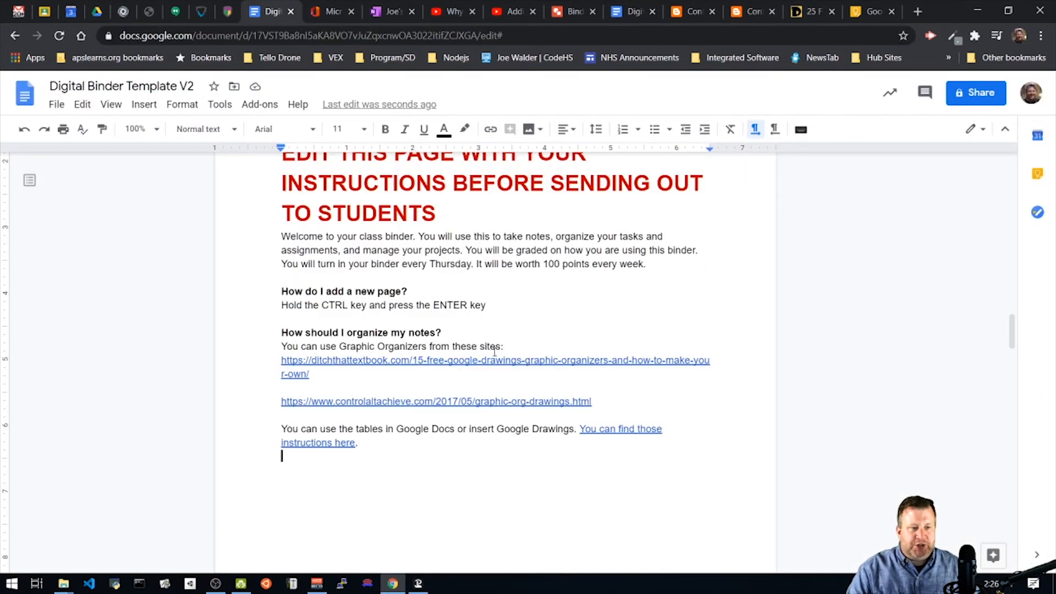
{"action": "scroll", "coordinate": [504, 335], "scroll_direction": "down", "scroll_amount": 20}
{"action": "scroll", "coordinate": [508, 336], "scroll_direction": "up", "scroll_amount": 3}
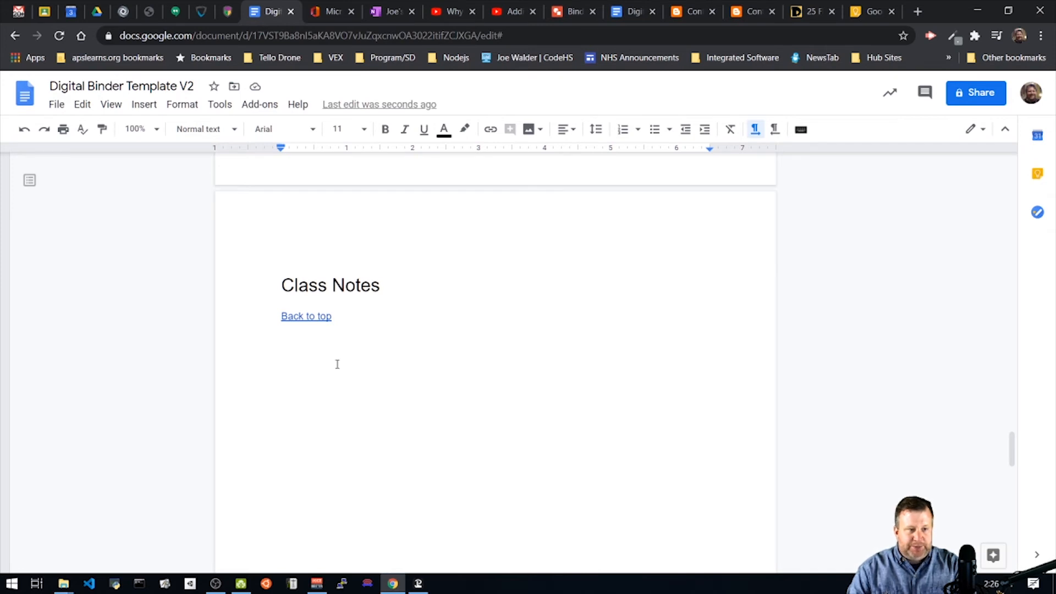
{"action": "left_click", "coordinate": [306, 365]}
{"action": "left_click", "coordinate": [368, 305]}
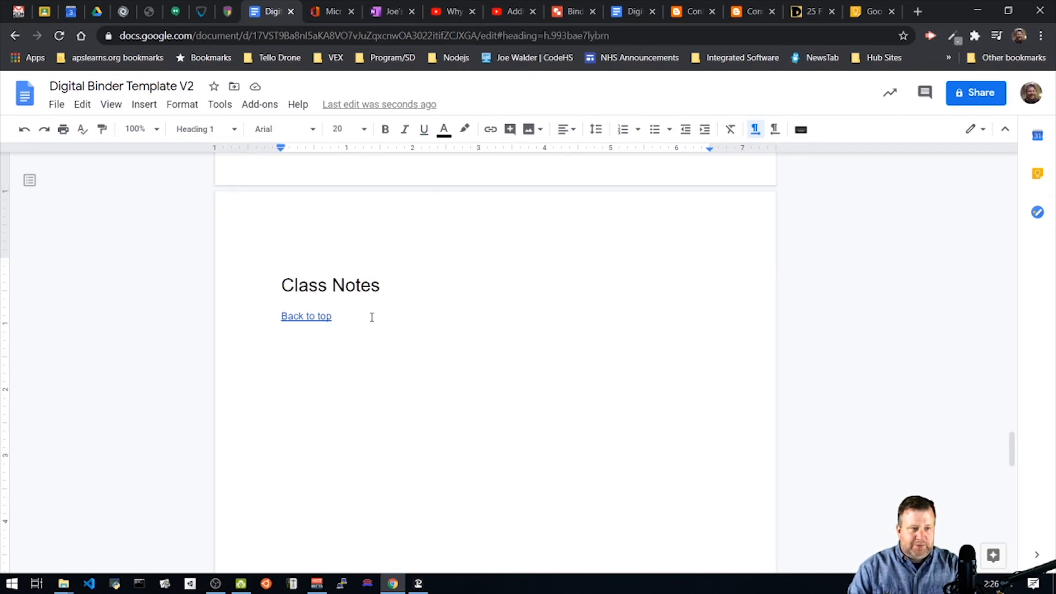
{"action": "left_click", "coordinate": [386, 317]}
{"action": "key", "text": "Return"}
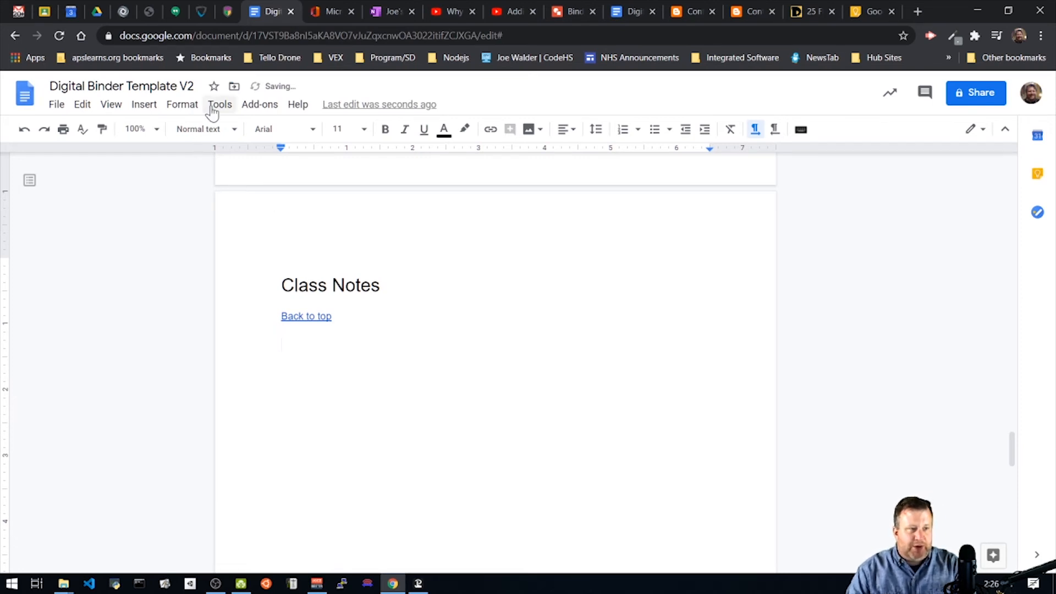
{"action": "left_click", "coordinate": [144, 106]}
{"action": "mouse_move", "coordinate": [222, 156]}
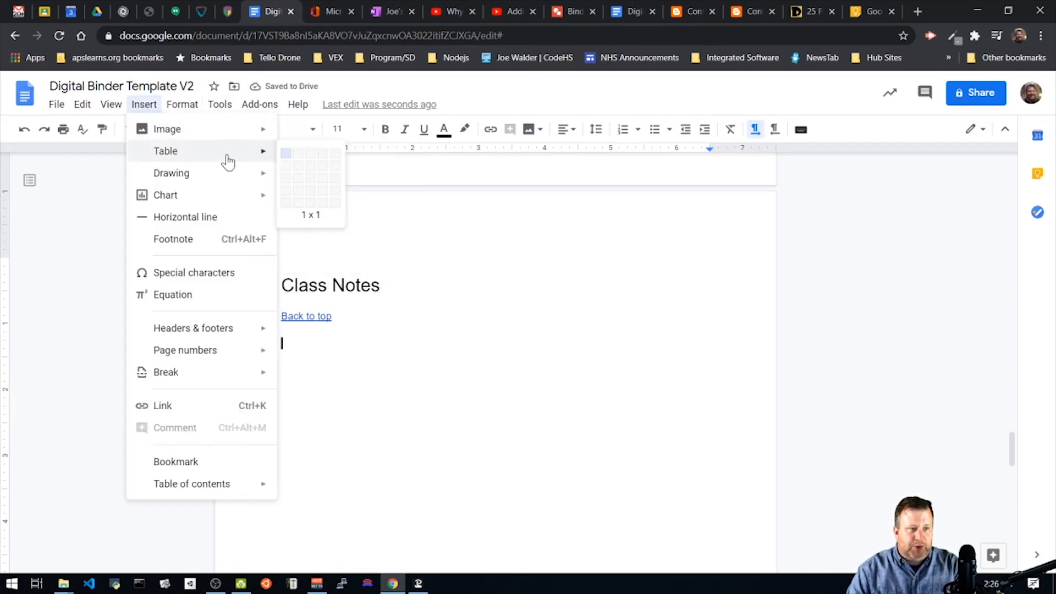
{"action": "left_click", "coordinate": [310, 164]}
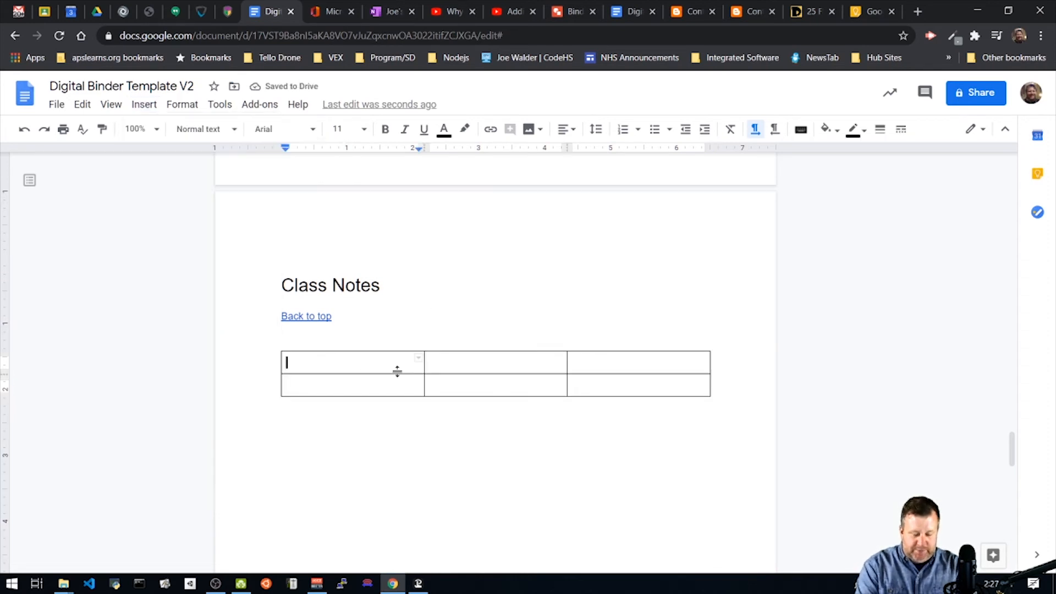
Fill the first row of the Class Notes table with the column headings K, W and L
{"action": "type", "text": "K"}
{"action": "key", "text": "Tab"}
{"action": "type", "text": "W"}
{"action": "key", "text": "Tab"}
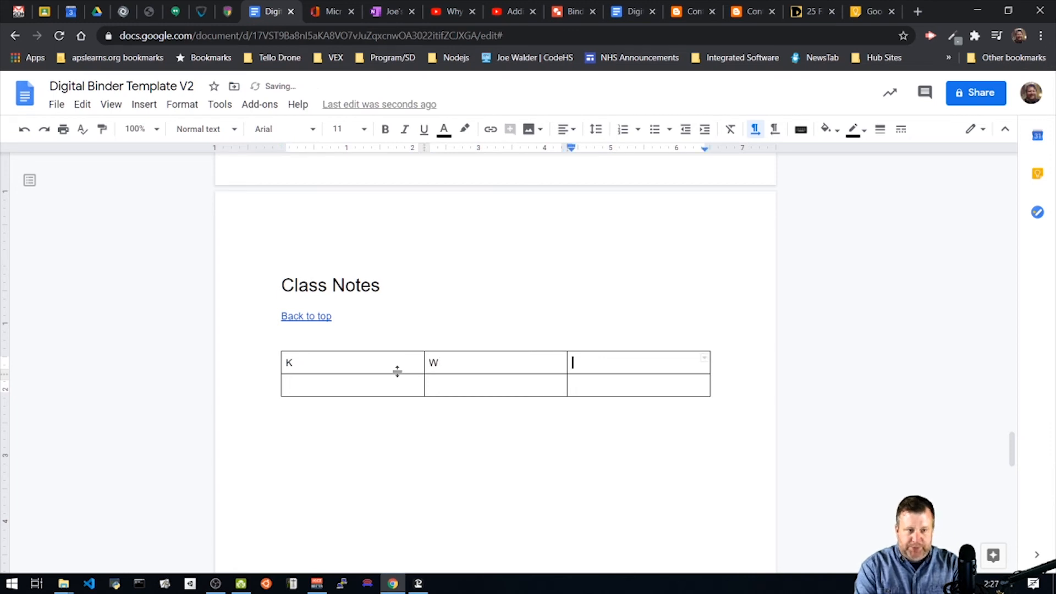
{"action": "type", "text": "L"}
{"action": "left_click", "coordinate": [375, 391]}
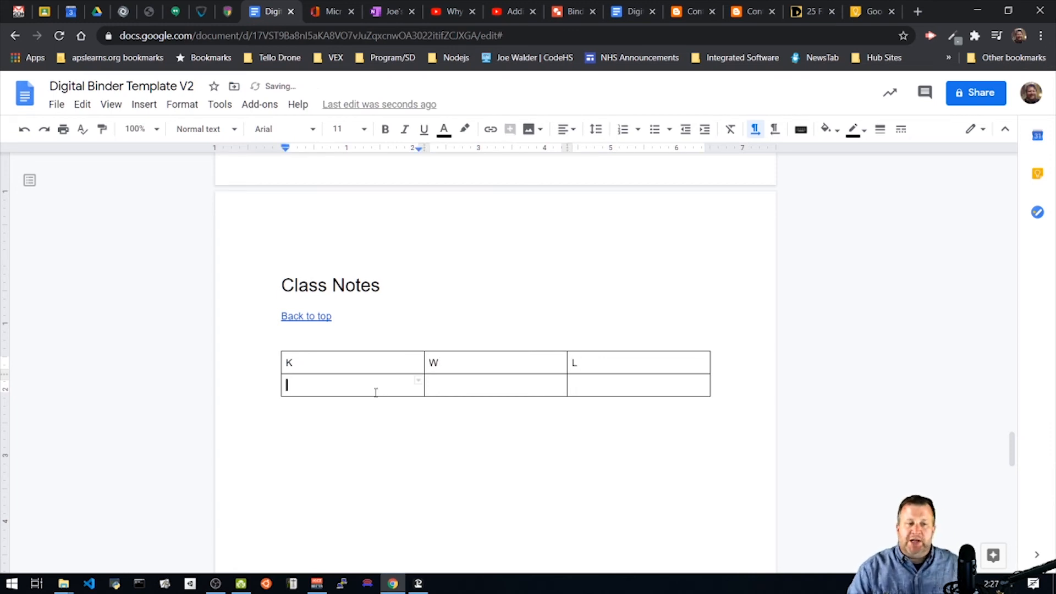
Insert a page break below the K, W, L table under "Class Notes", leaving a blank line after the table
{"action": "left_click", "coordinate": [450, 477]}
{"action": "key", "text": "BackSpace"}
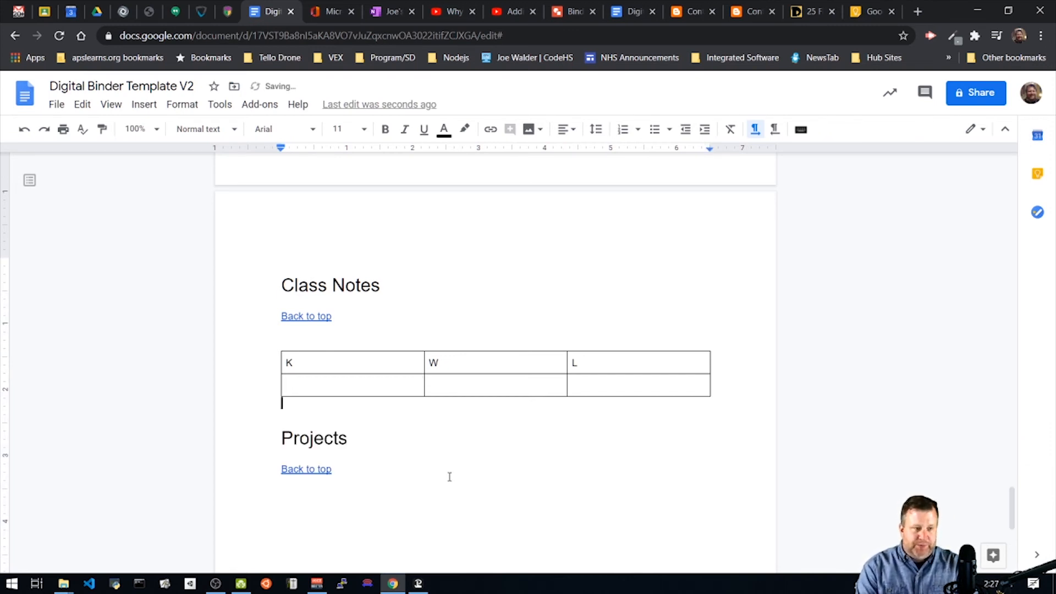
{"action": "key", "text": "ctrl+z"}
{"action": "key", "text": "Return"}
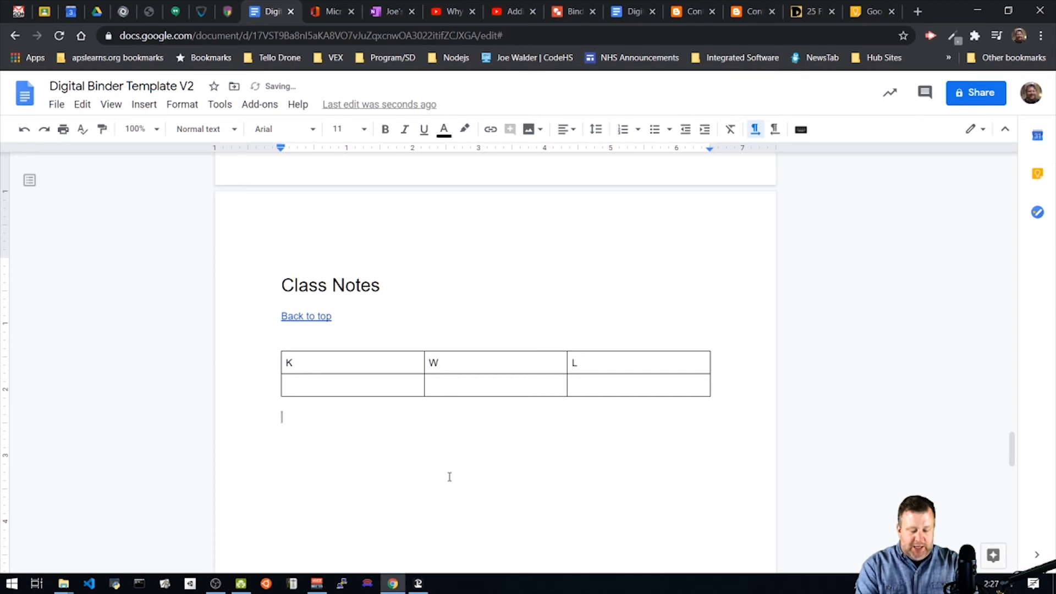
{"action": "key", "text": "ctrl+Return"}
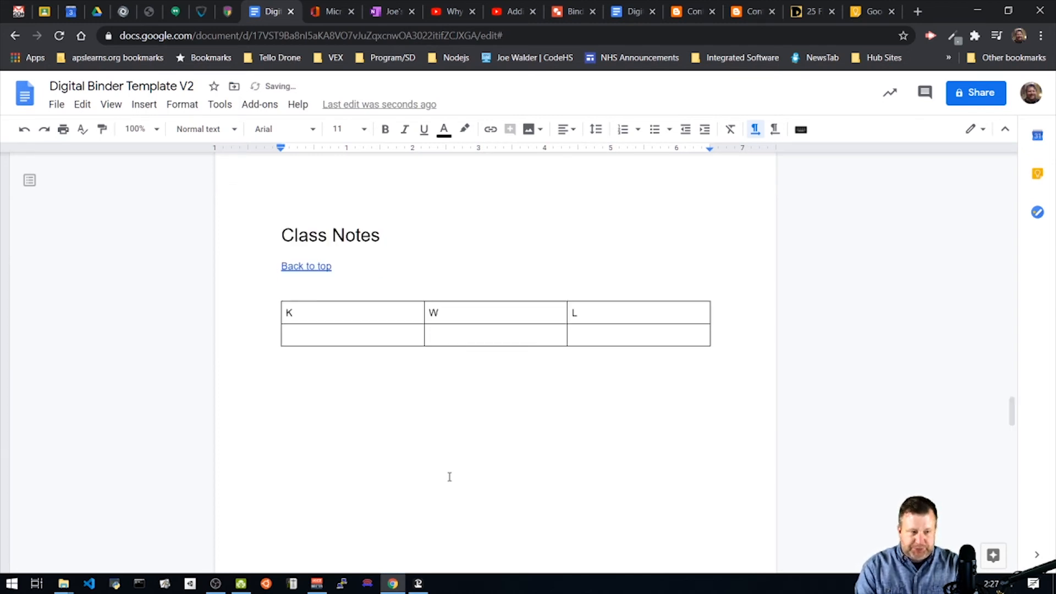
Add the notes topic "Hamilton" on the new page and format it as Heading 2
{"action": "type", "text": "Hamilton"}
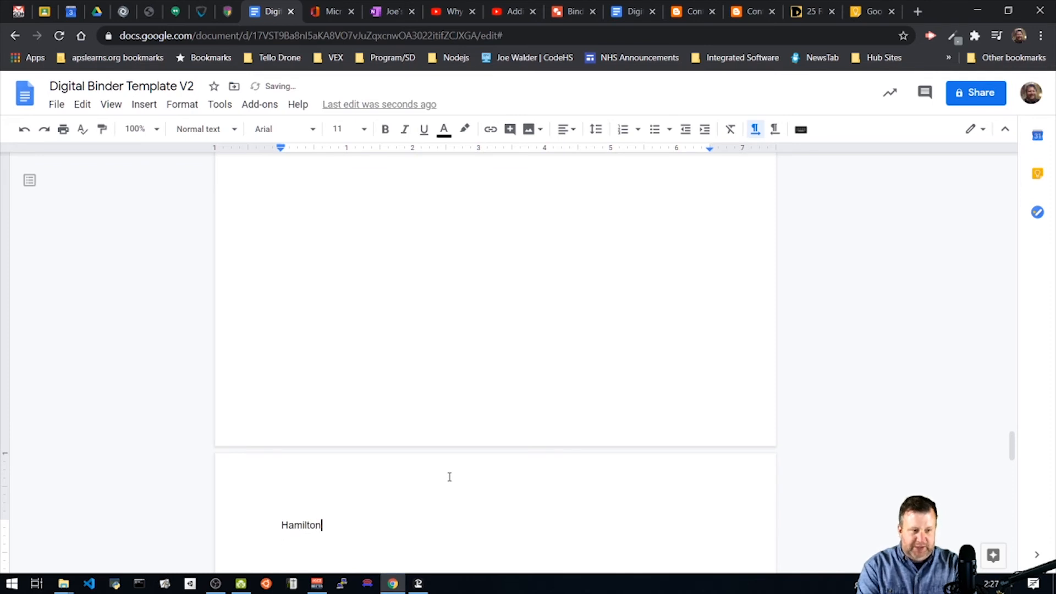
{"action": "key", "text": "shift+Home"}
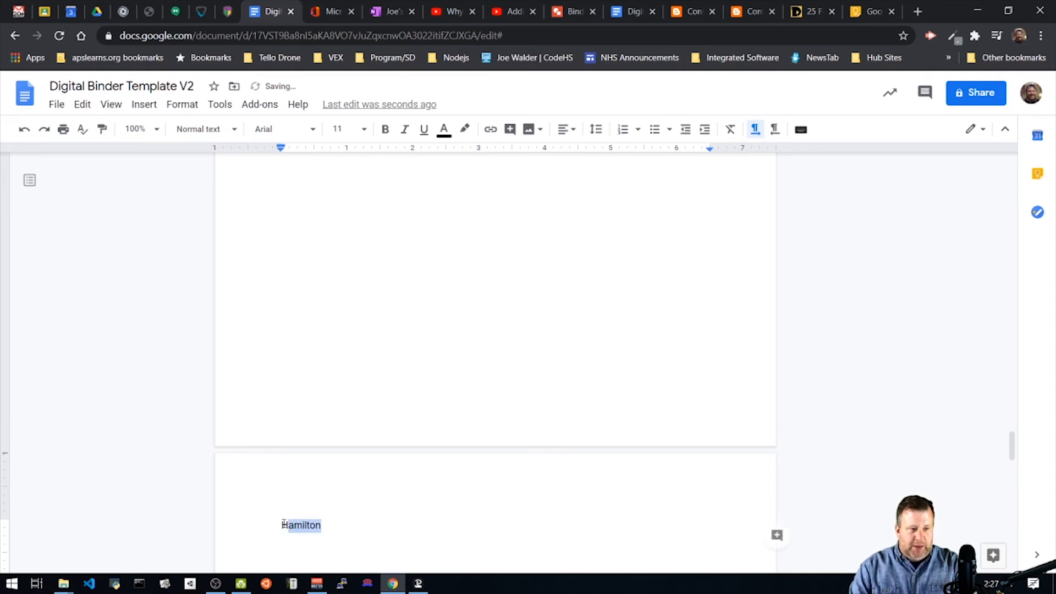
{"action": "left_click", "coordinate": [210, 131]}
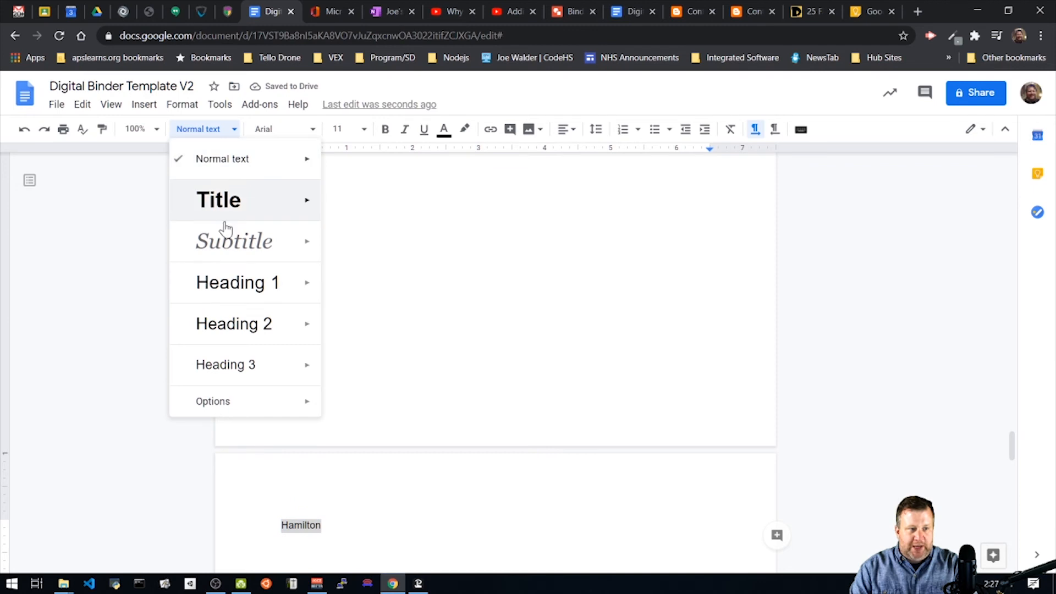
{"action": "left_click", "coordinate": [231, 330]}
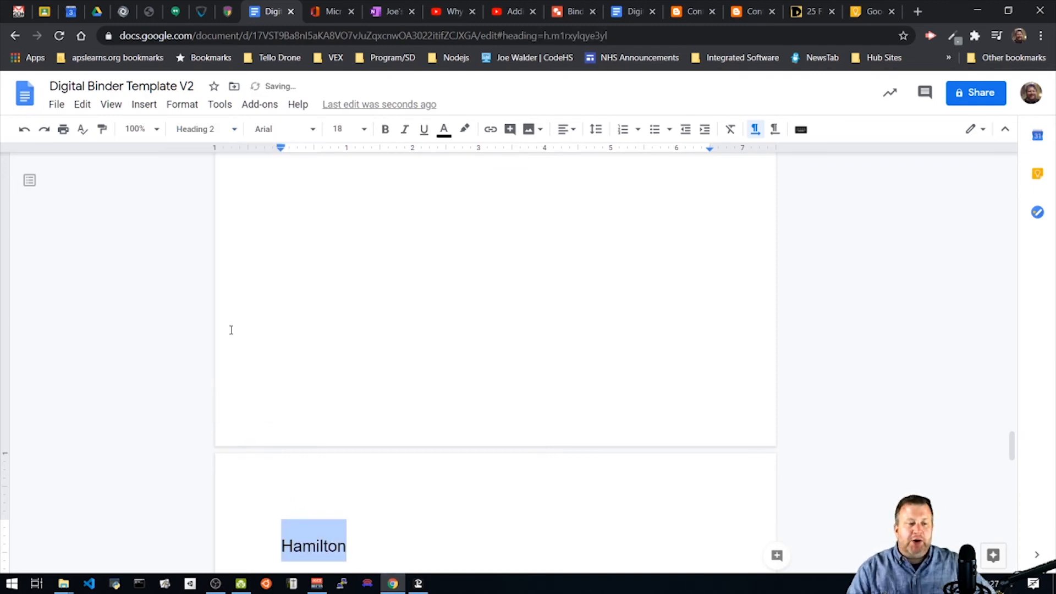
Follow the "Back to top" link under "Class Notes" and update the table of contents on the Table of Contents page
{"action": "scroll", "coordinate": [411, 461], "scroll_direction": "down", "scroll_amount": 15}
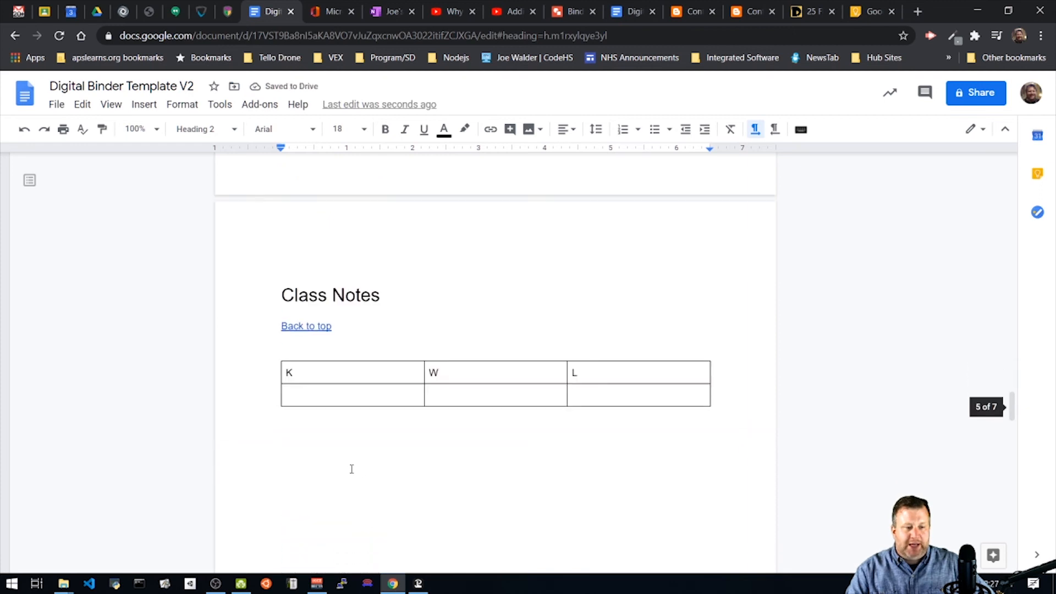
{"action": "left_click", "coordinate": [310, 324]}
{"action": "left_click", "coordinate": [333, 348]}
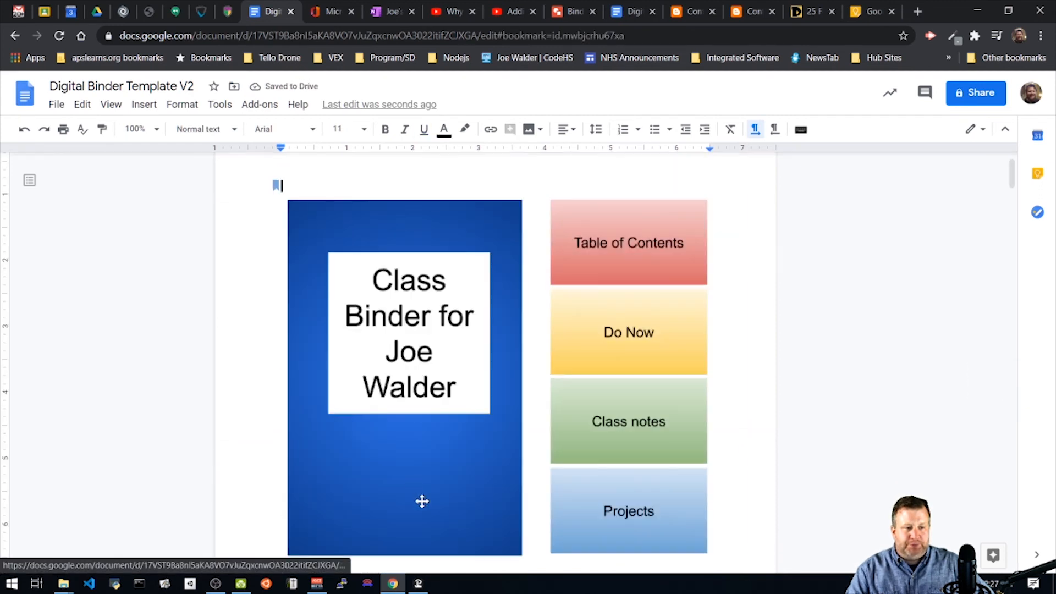
{"action": "scroll", "coordinate": [422, 501], "scroll_direction": "down", "scroll_amount": 10}
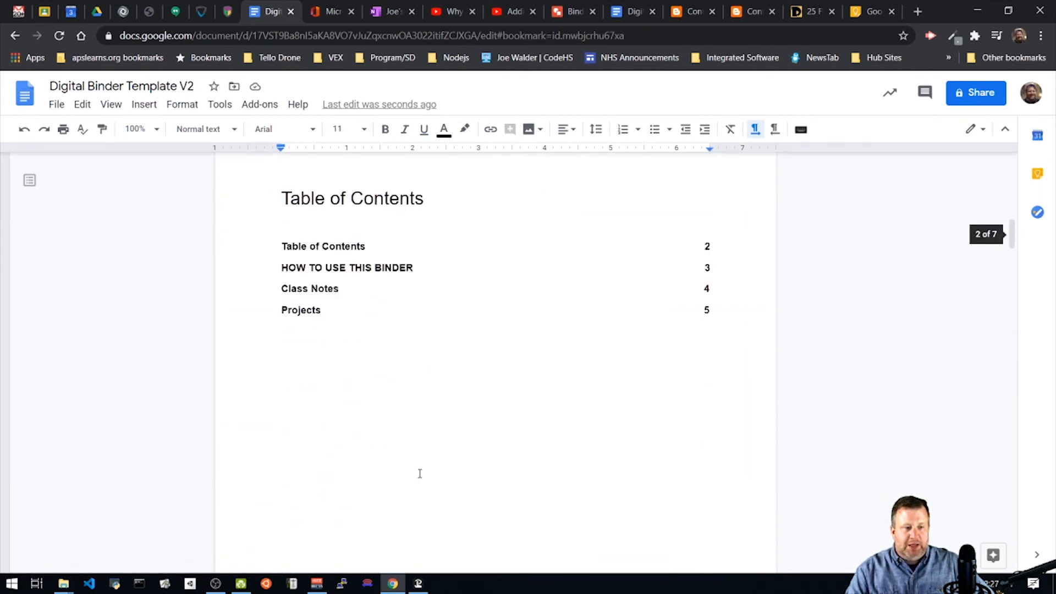
{"action": "left_click", "coordinate": [348, 279]}
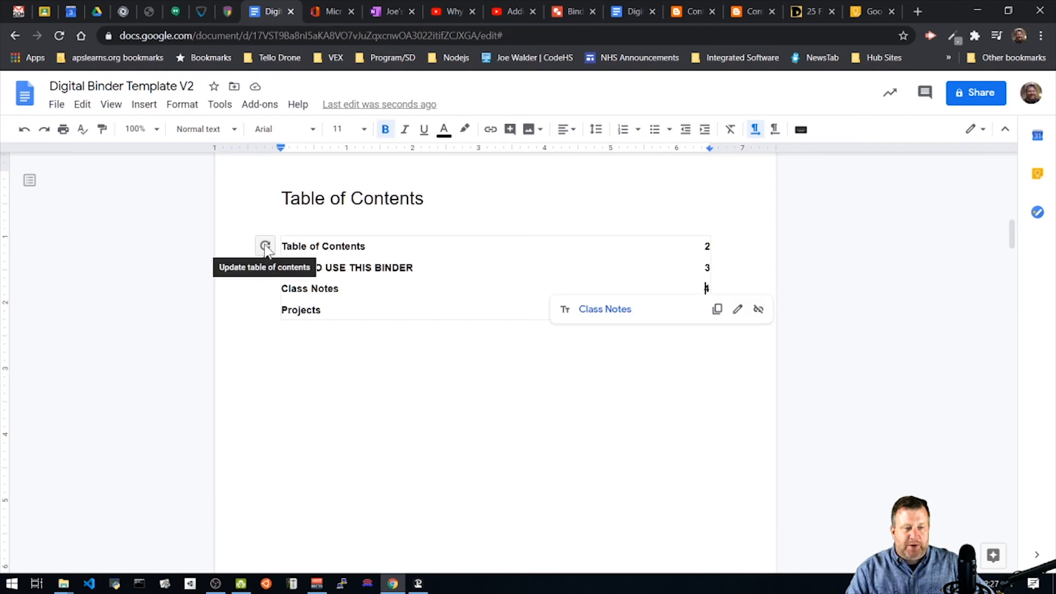
{"action": "left_click", "coordinate": [265, 246]}
{"action": "left_click_drag", "start_coordinate": [299, 324], "coordinate": [344, 324]}
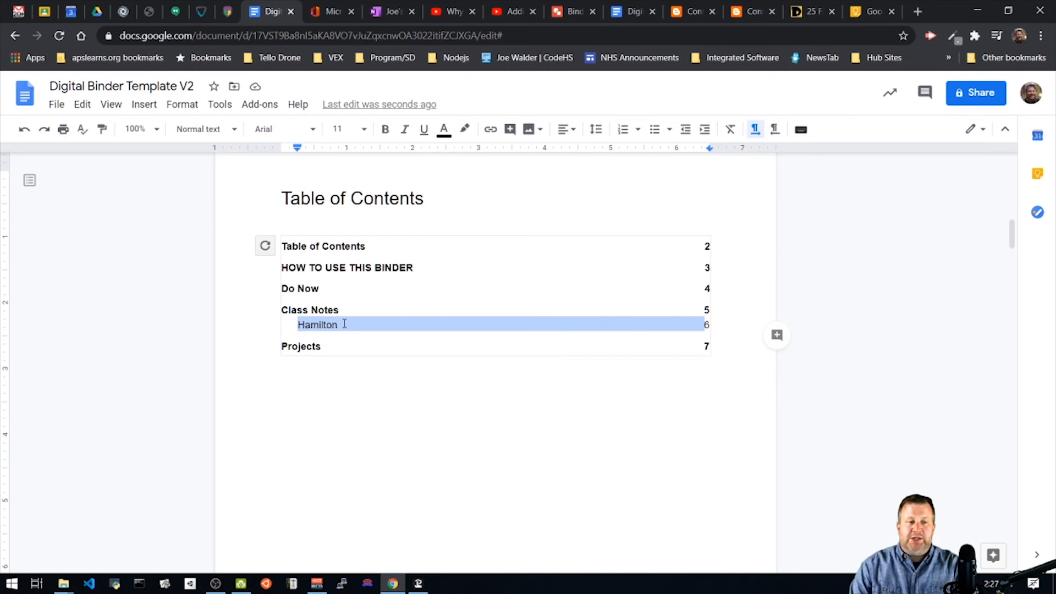
Copy the red Table of Contents box from the cover page and paste it into the page header
{"action": "scroll", "coordinate": [441, 434], "scroll_direction": "up", "scroll_amount": 4}
{"action": "double_click", "coordinate": [339, 397]}
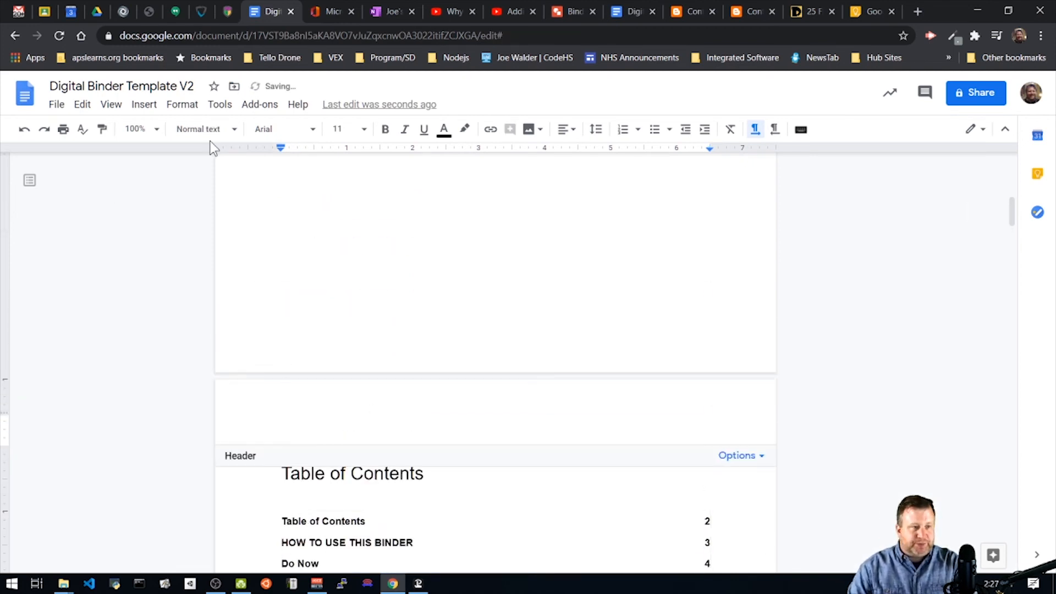
{"action": "scroll", "coordinate": [594, 297], "scroll_direction": "up", "scroll_amount": 9}
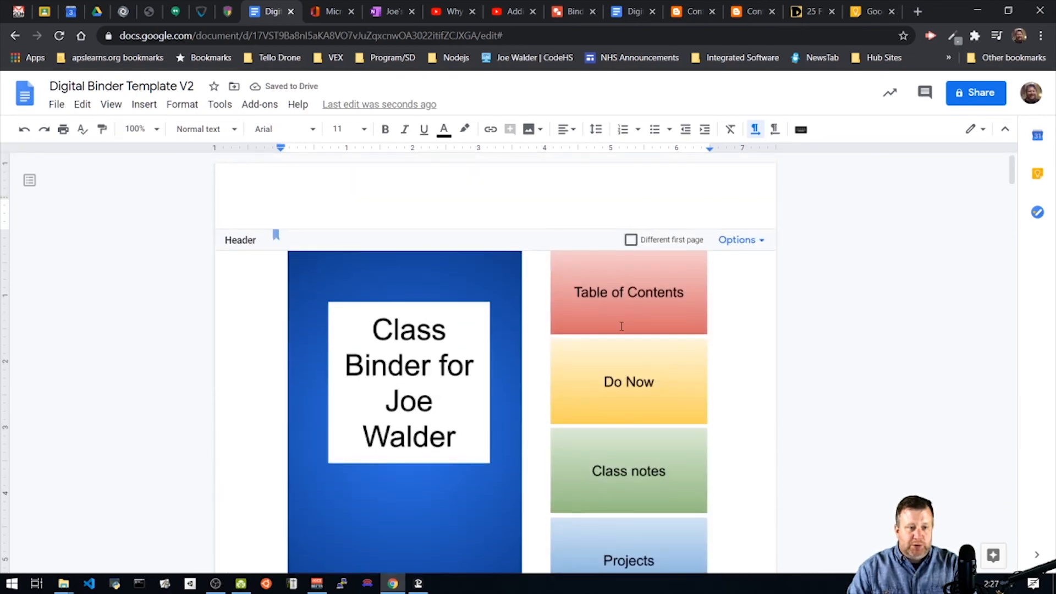
{"action": "left_click", "coordinate": [614, 316]}
{"action": "left_click", "coordinate": [632, 276]}
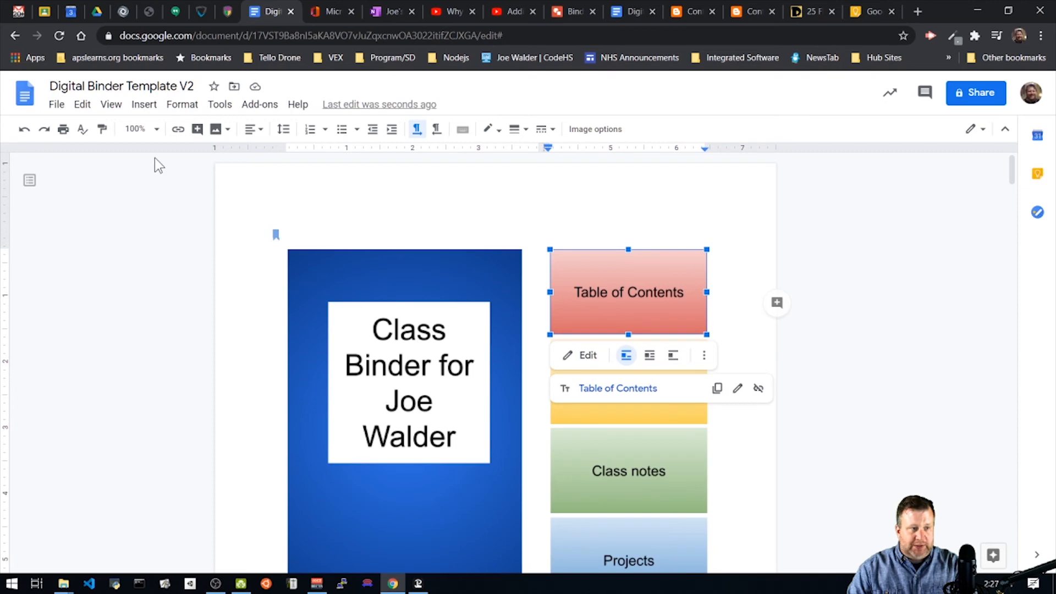
{"action": "scroll", "coordinate": [163, 222], "scroll_direction": "down", "scroll_amount": 7}
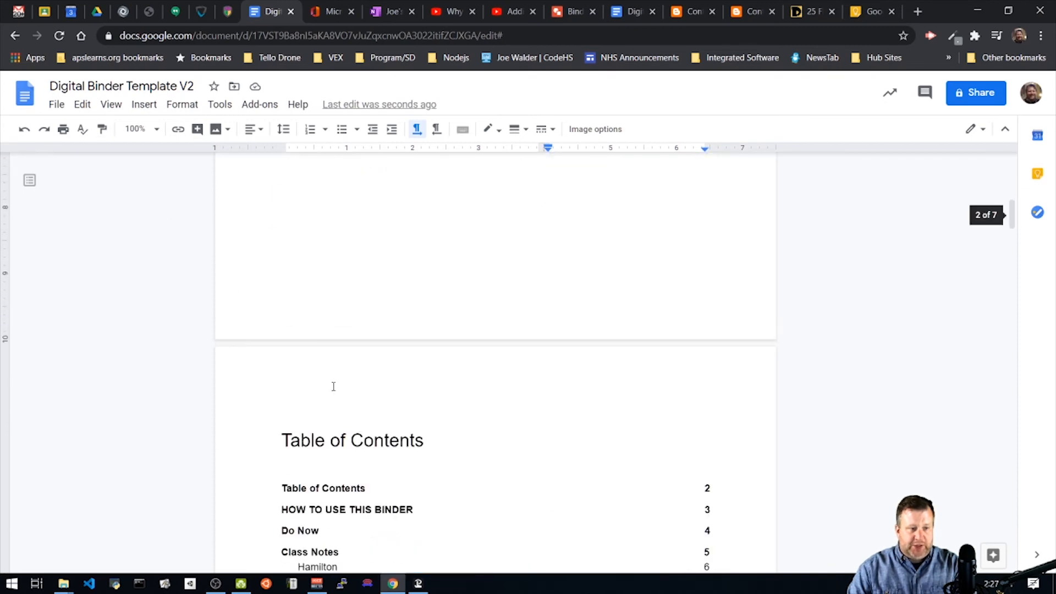
{"action": "left_click", "coordinate": [333, 386]}
{"action": "key", "text": "ctrl+v"}
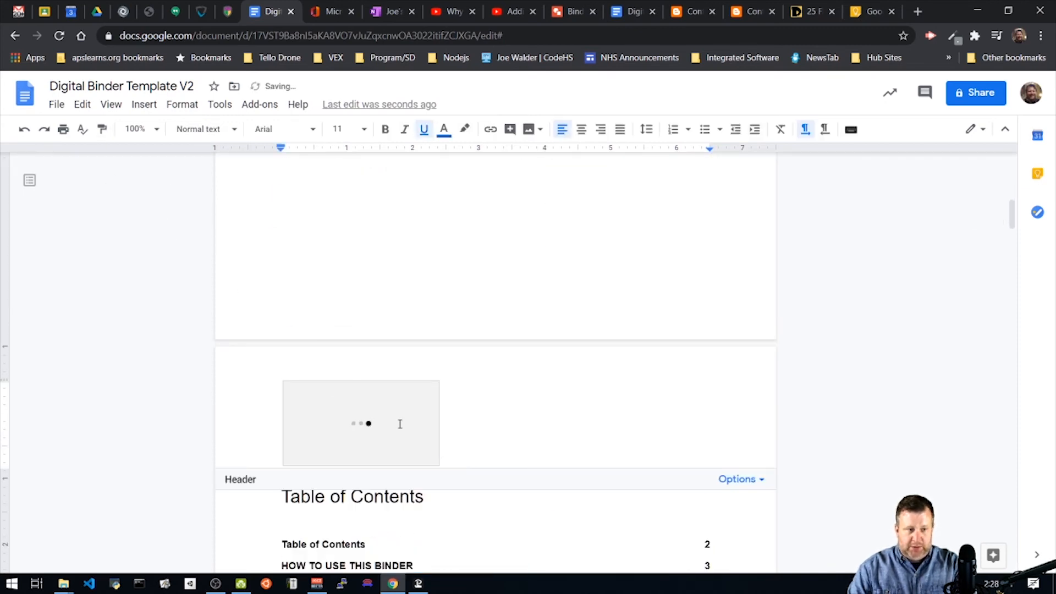
Shrink the Table of Contents box in the header proportionally to about 1 inch wide, leaving the cursor after it
{"action": "left_click", "coordinate": [401, 429]}
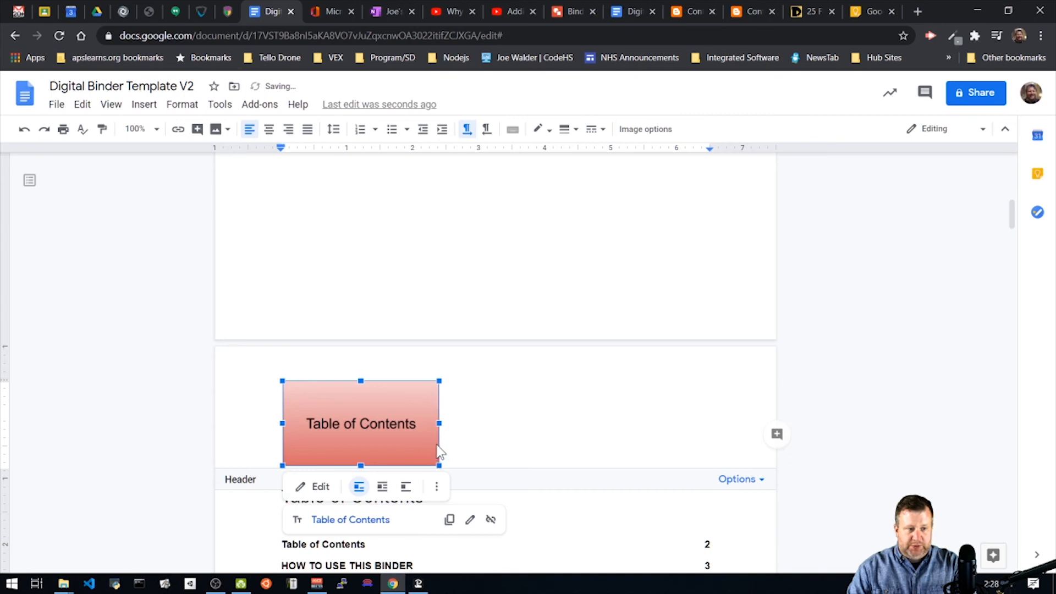
{"action": "left_click_drag", "start_coordinate": [440, 423], "coordinate": [351, 400]}
{"action": "left_click", "coordinate": [374, 399]}
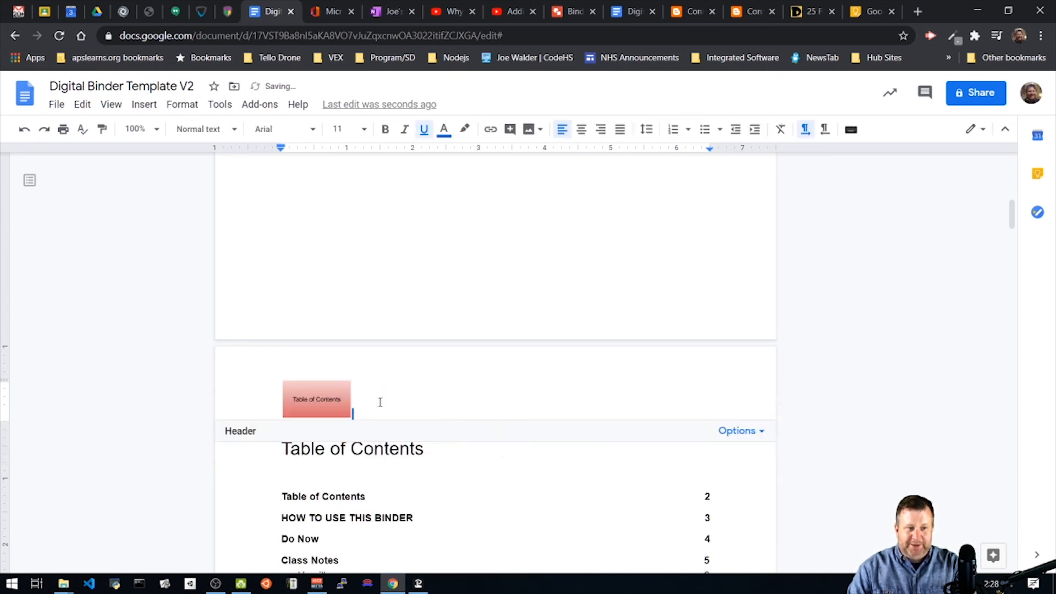
Copy the yellow Do Now box from the cover into the header beside the Table of Contents box and shrink it to a similar size
{"action": "scroll", "coordinate": [667, 353], "scroll_direction": "up", "scroll_amount": 7}
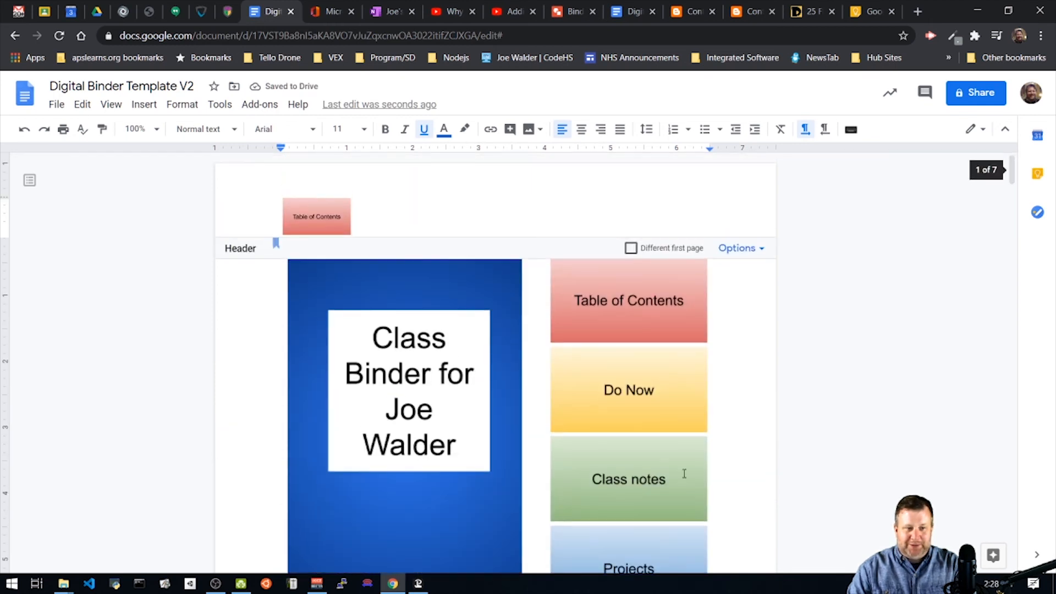
{"action": "left_click", "coordinate": [639, 412]}
{"action": "scroll", "coordinate": [458, 437], "scroll_direction": "down", "scroll_amount": 6}
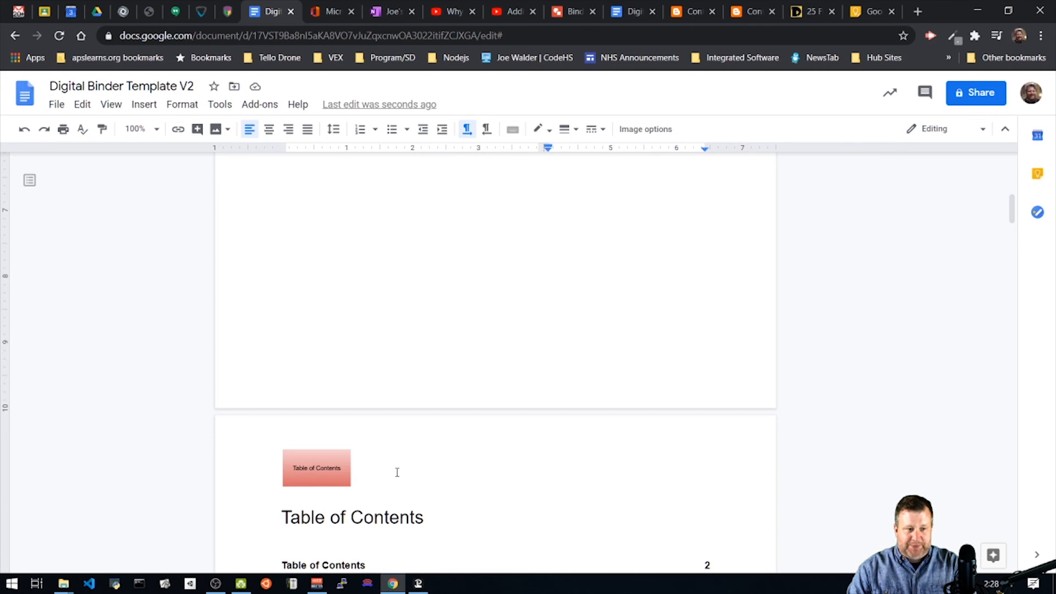
{"action": "double_click", "coordinate": [383, 473]}
{"action": "key", "text": "ctrl+v"}
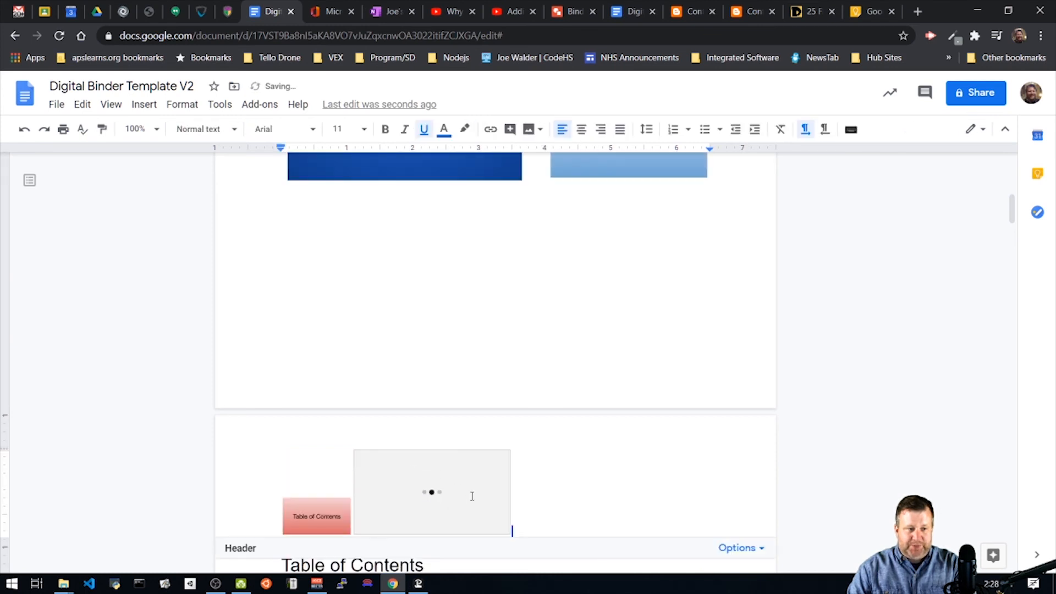
{"action": "left_click", "coordinate": [507, 455]}
{"action": "left_click_drag", "start_coordinate": [509, 452], "coordinate": [423, 508]}
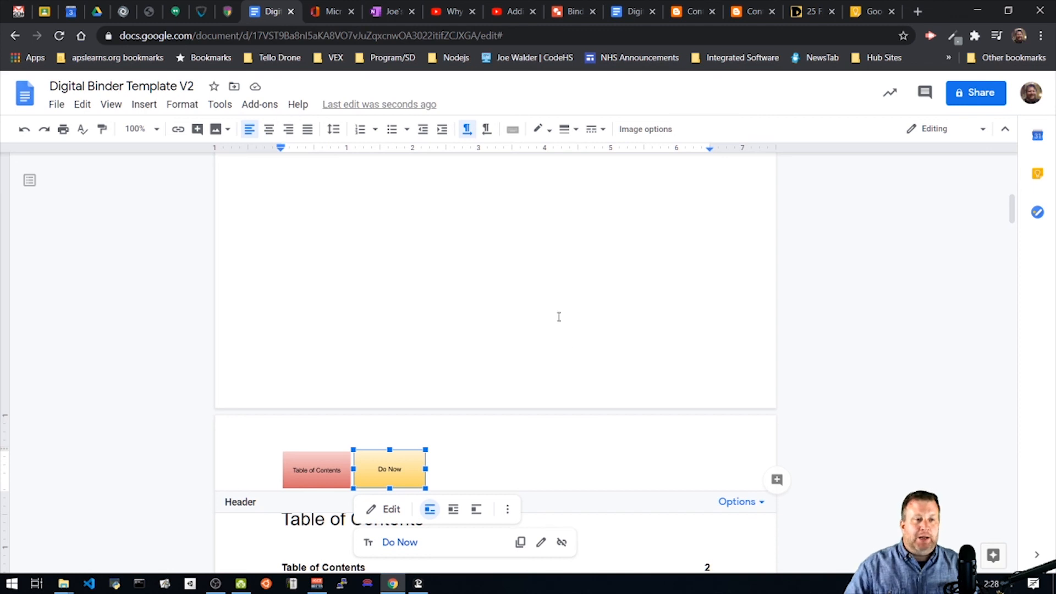
View the Class Notes page of the IT Fundamentals section in OneNote and return to Digital Binder Template V2
{"action": "left_click", "coordinate": [379, 11]}
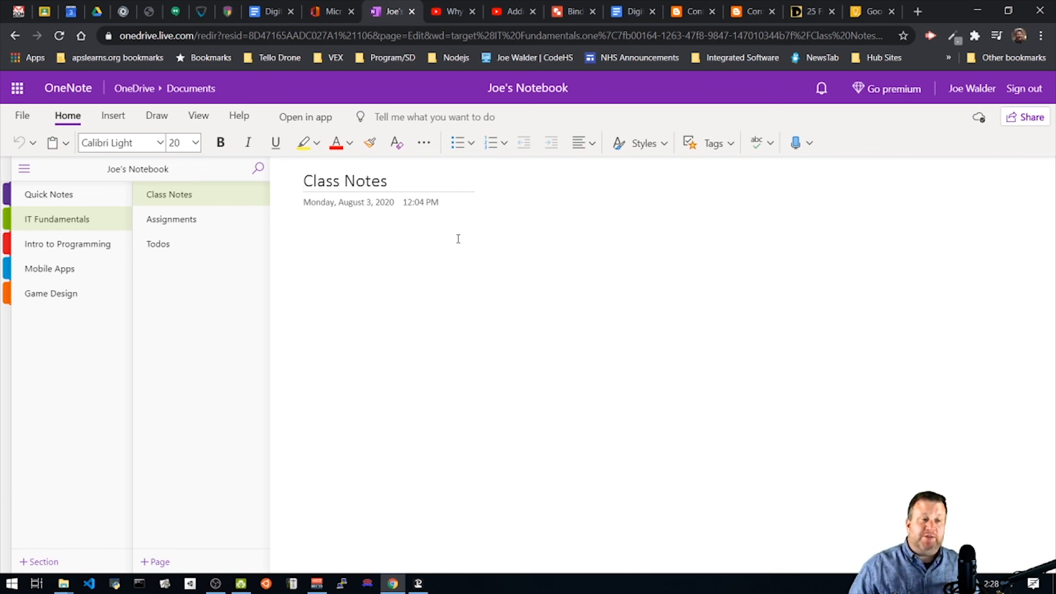
{"action": "left_click", "coordinate": [269, 11]}
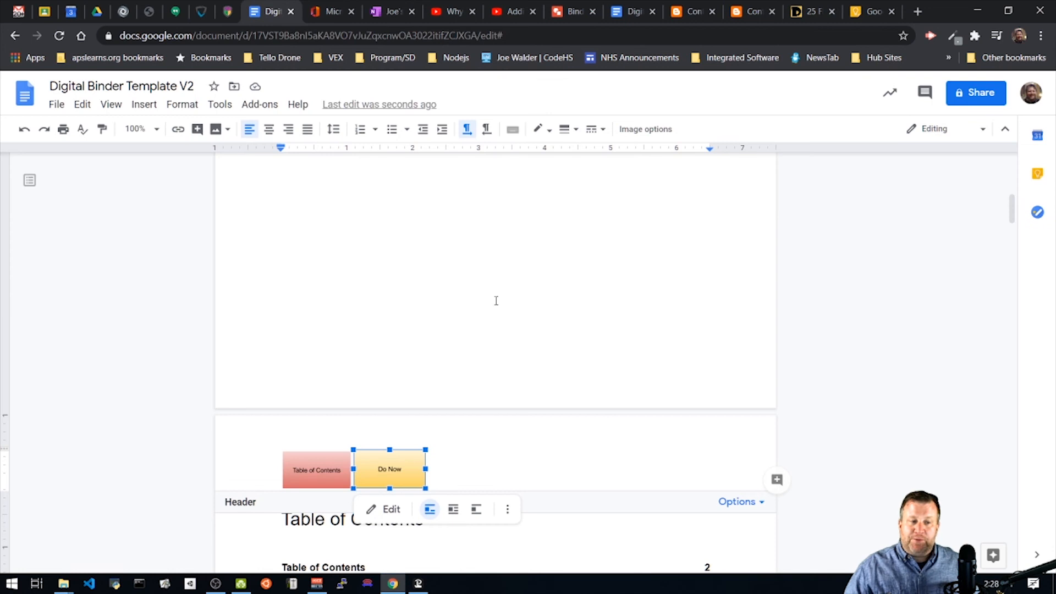